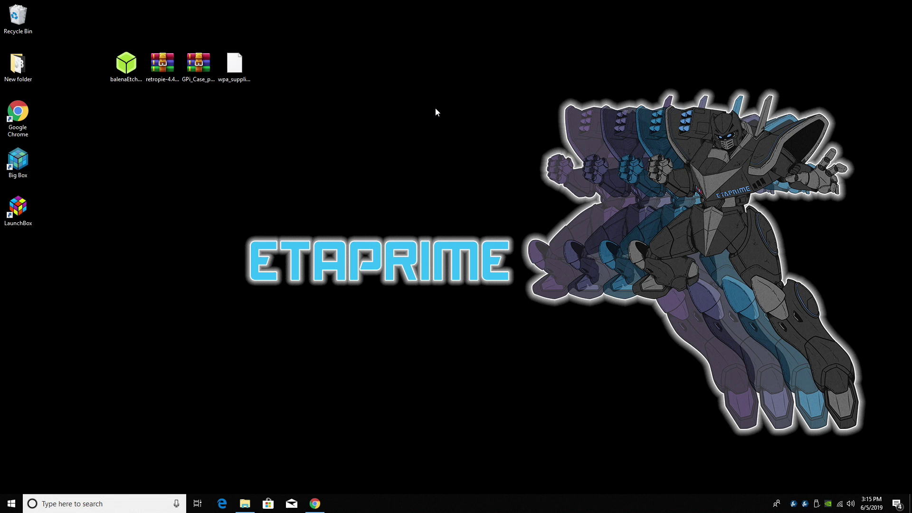
# Download the RetroPie image for Raspberry Pi 0/1 from the RetroPie download page.
pyautogui.click(315, 503)
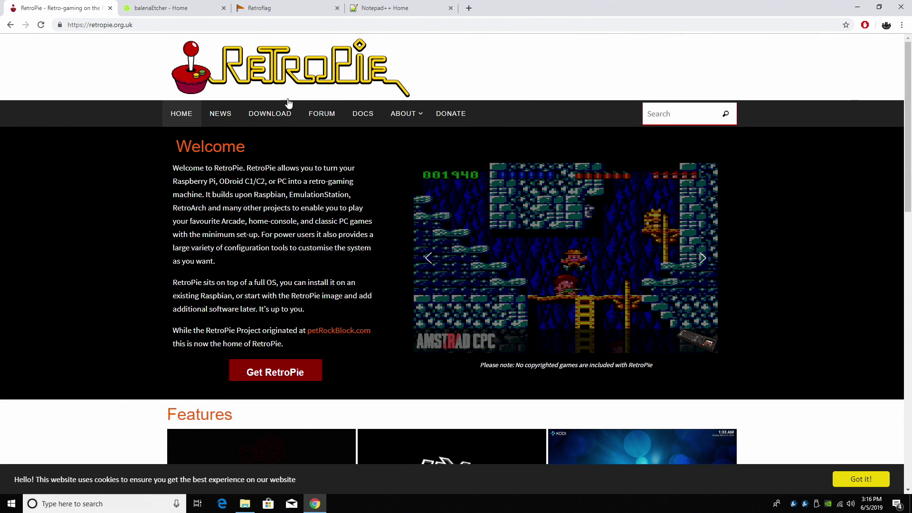
pyautogui.click(273, 115)
pyautogui.scroll(-3, 401, 169)
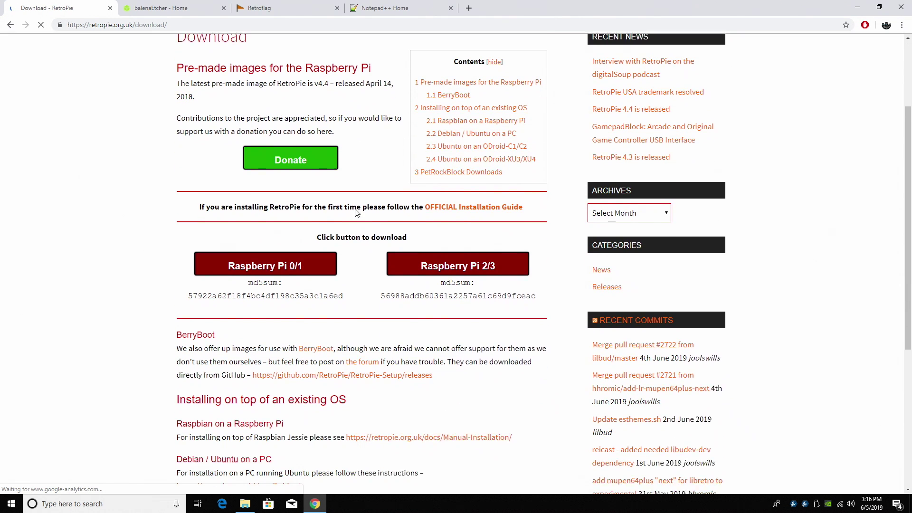
pyautogui.click(301, 254)
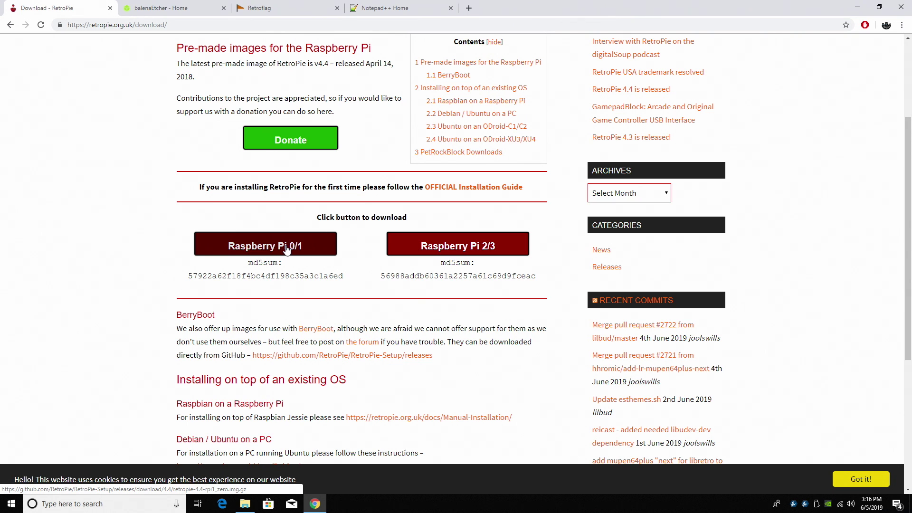
pyautogui.click(287, 250)
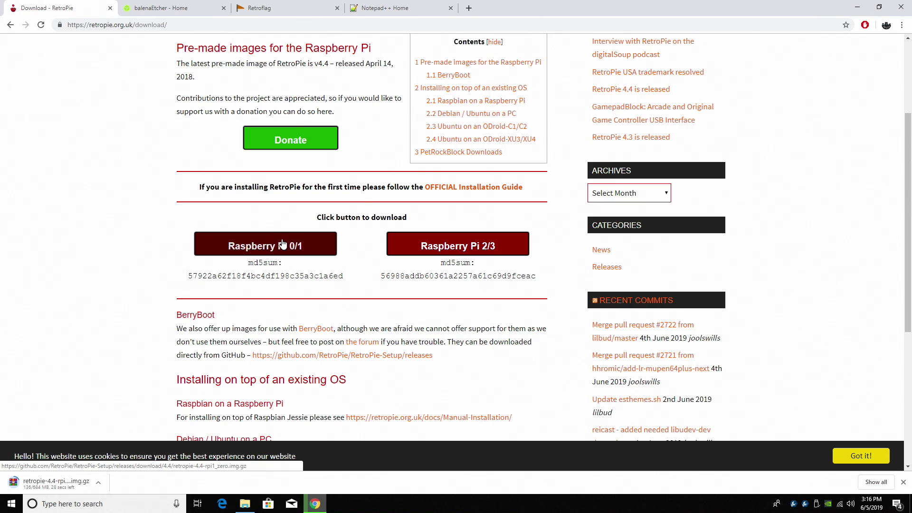
# Download the portable Windows build of balenaEtcher from its website.
pyautogui.click(187, 8)
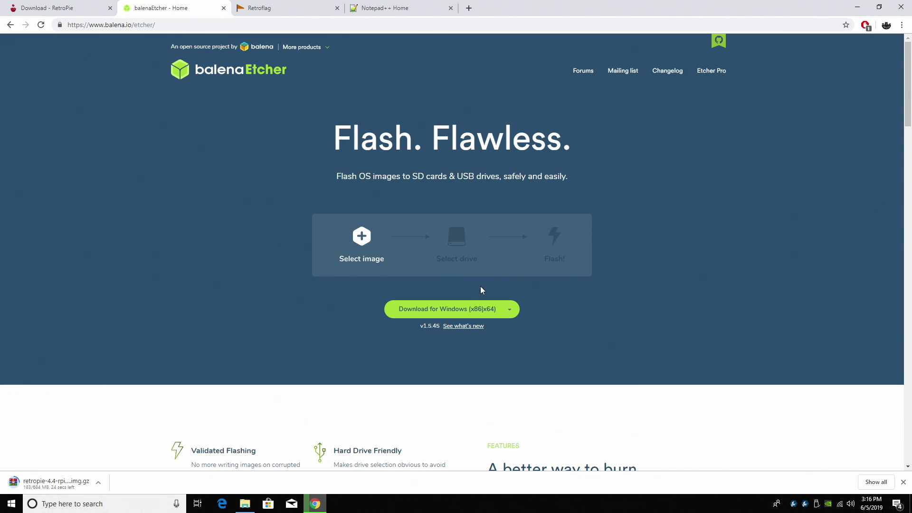
pyautogui.click(510, 310)
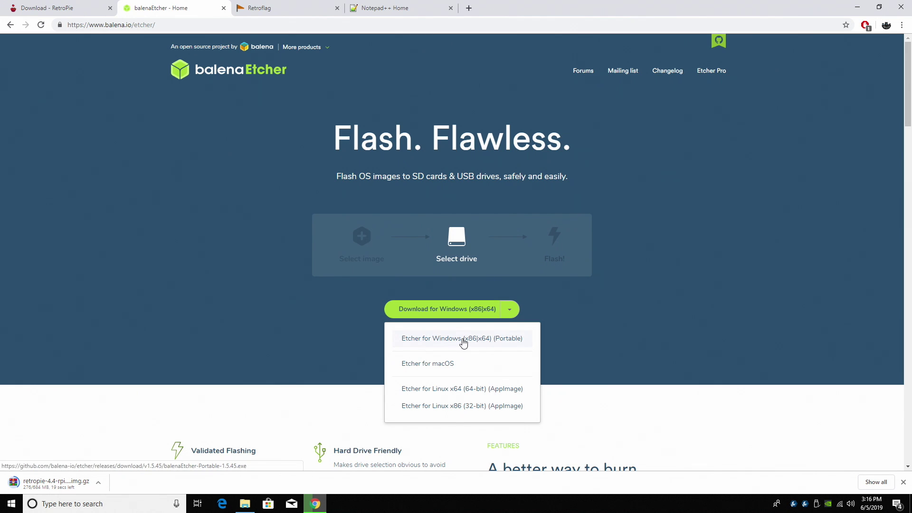
pyautogui.click(497, 342)
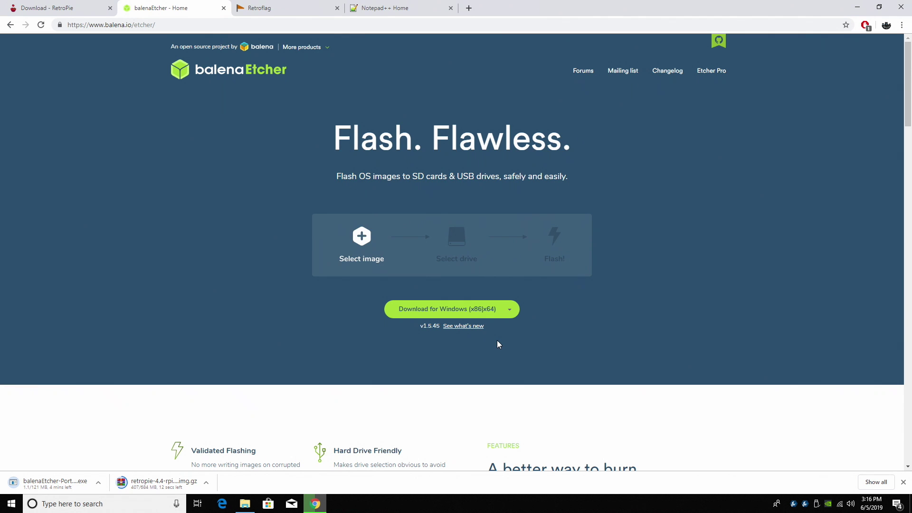
pyautogui.click(291, 13)
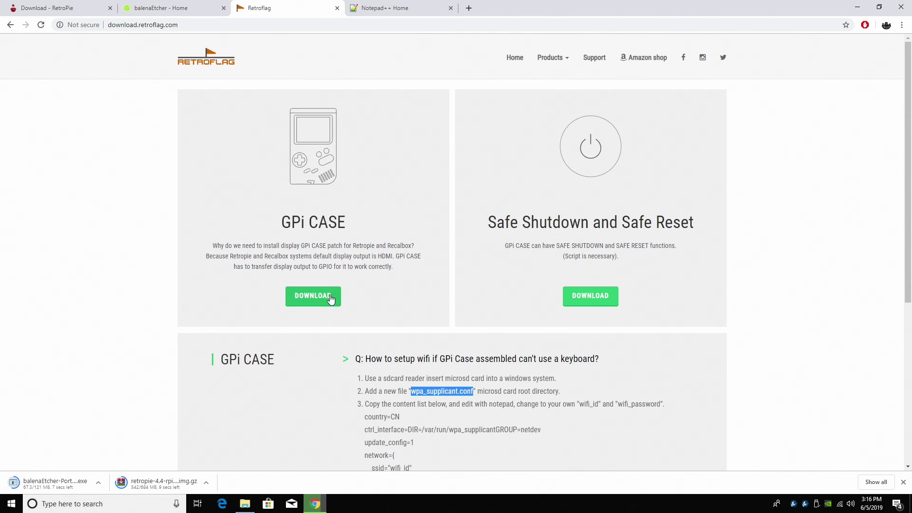
# Download the GPi Case patch and expand the wifi setup answer showing wpa_supplicant.conf.
pyautogui.click(311, 295)
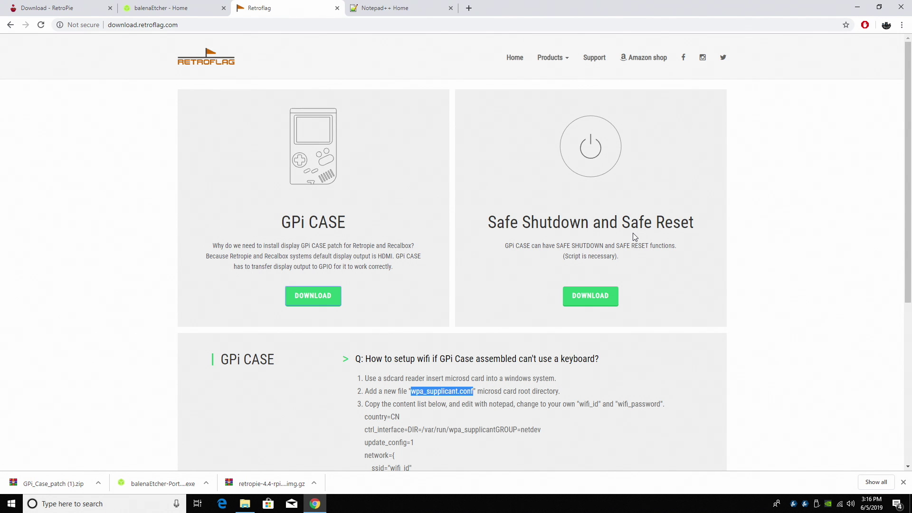
pyautogui.scroll(-2, 634, 236)
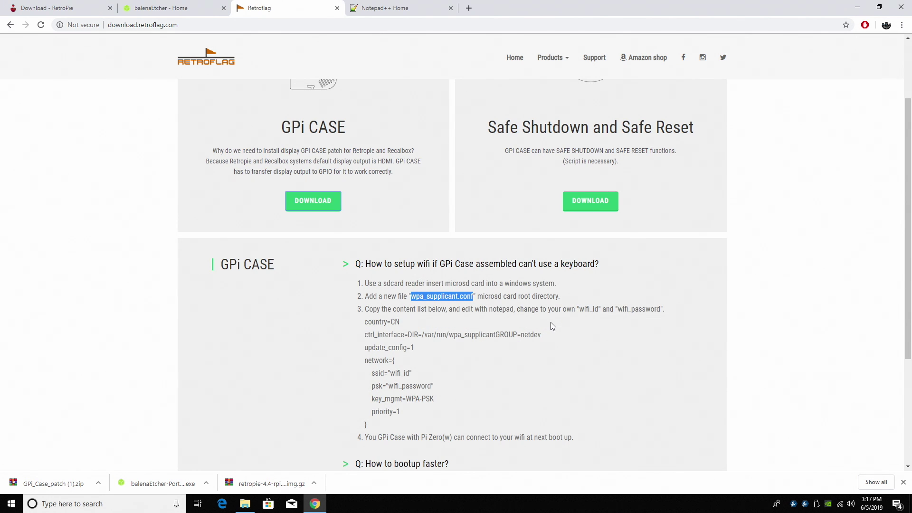
pyautogui.scroll(-1, 552, 326)
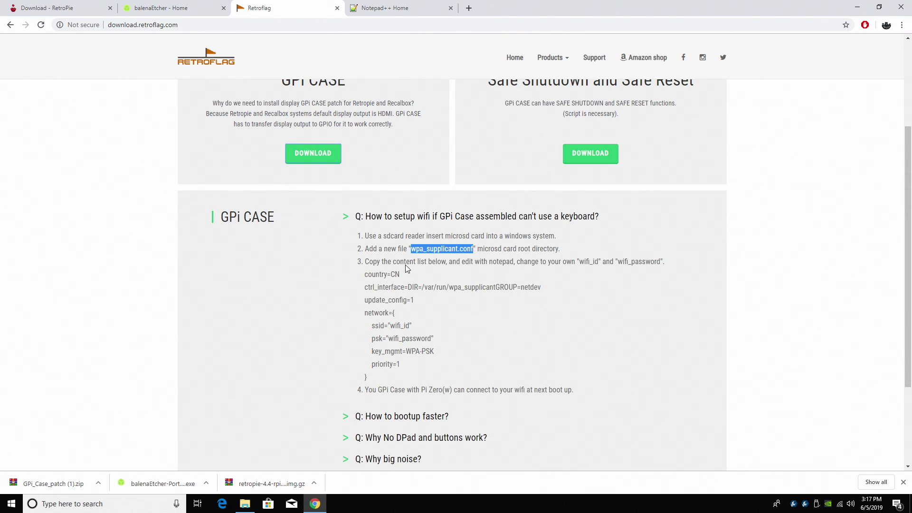
pyautogui.click(346, 217)
pyautogui.scroll(2, 304, 276)
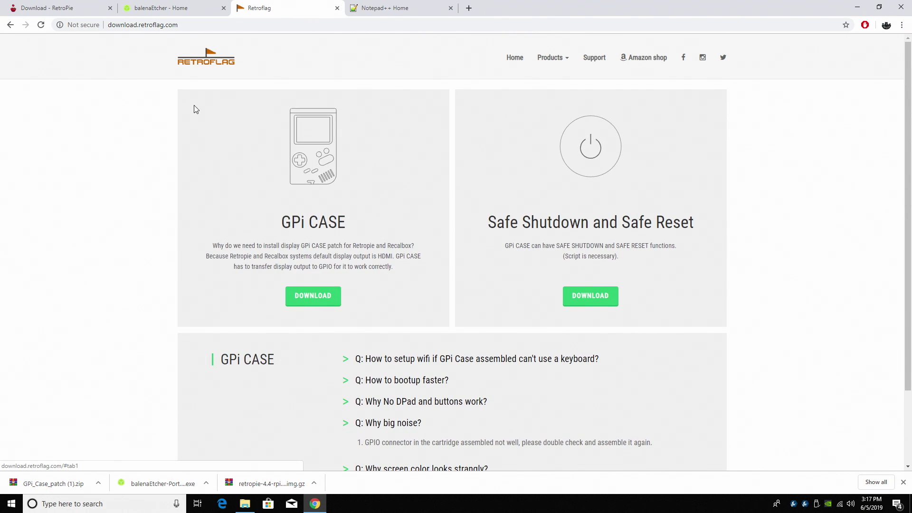
pyautogui.scroll(-2, 194, 109)
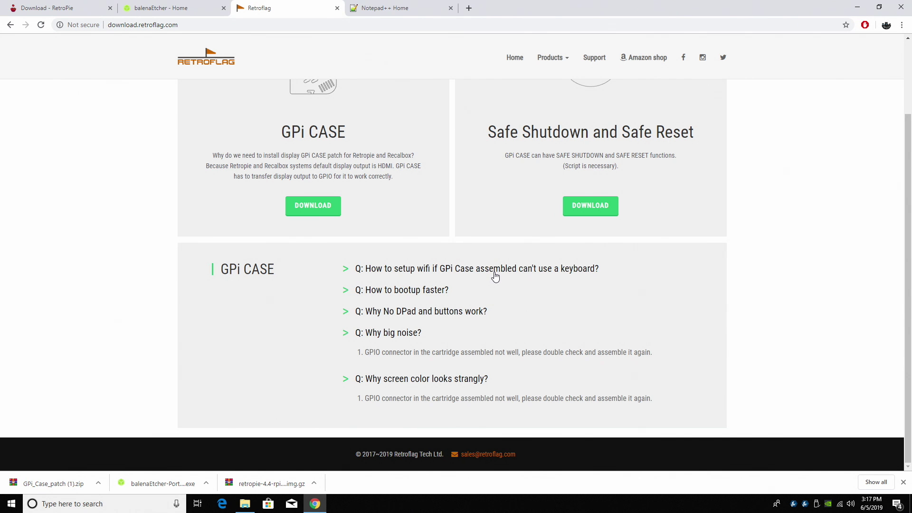
pyautogui.click(369, 275)
pyautogui.doubleClick(441, 301)
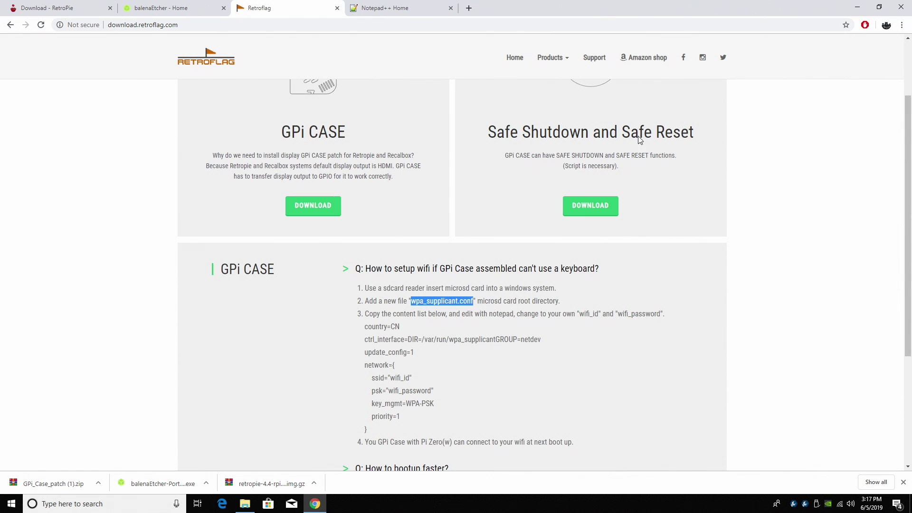
# Open the Notepad++ 7.7 download page, then minimize Chrome to the desktop.
pyautogui.click(852, 6)
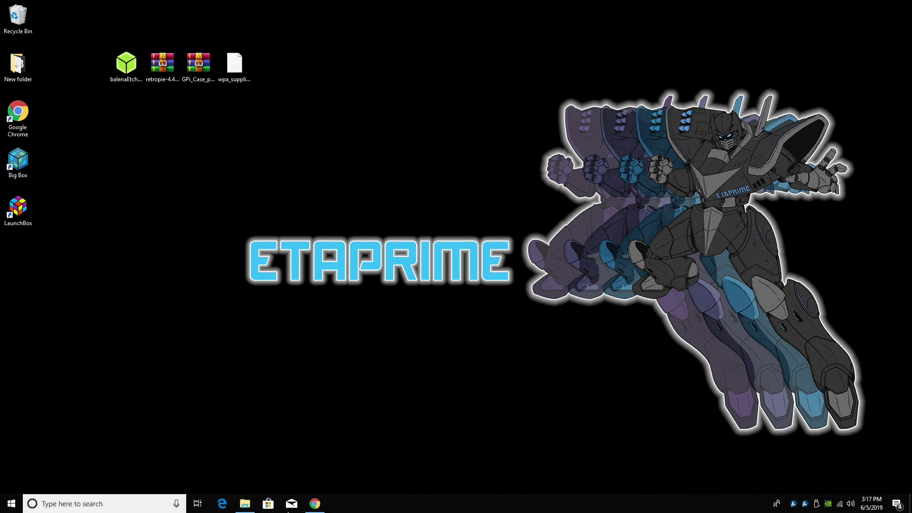
pyautogui.click(325, 506)
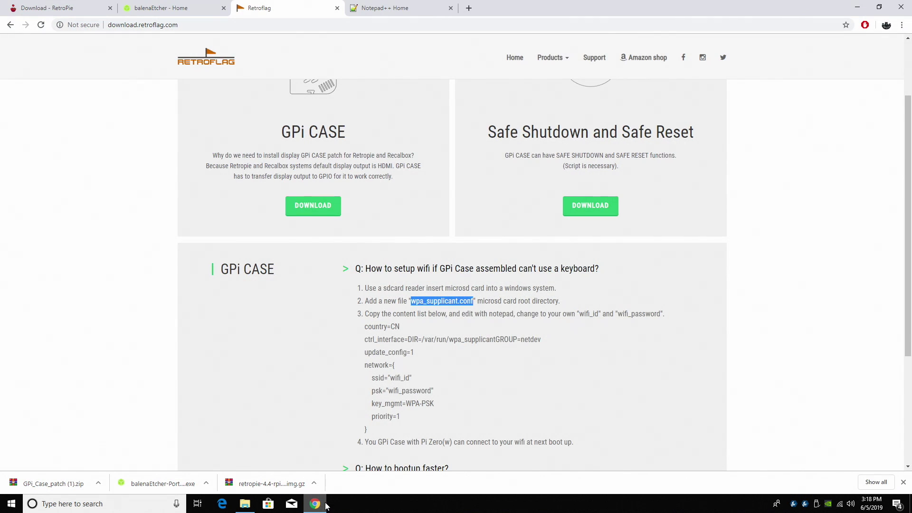
pyautogui.click(404, 9)
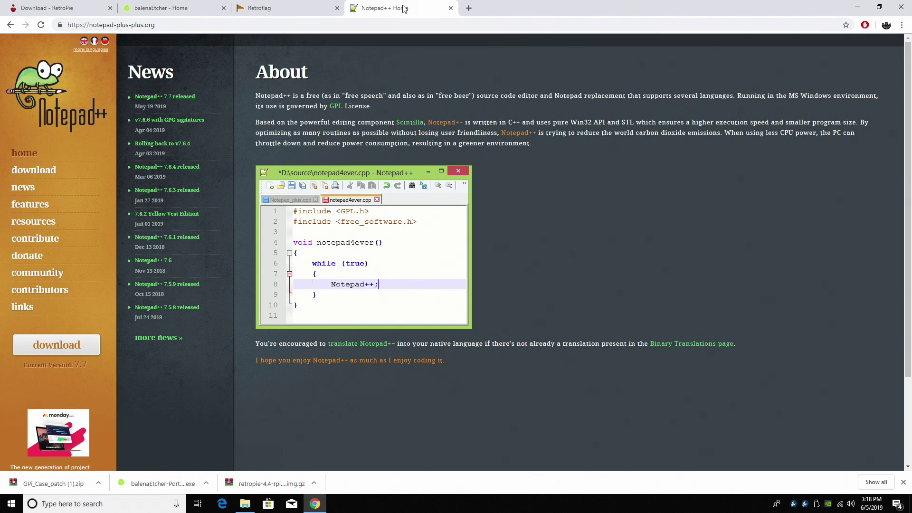
pyautogui.click(57, 345)
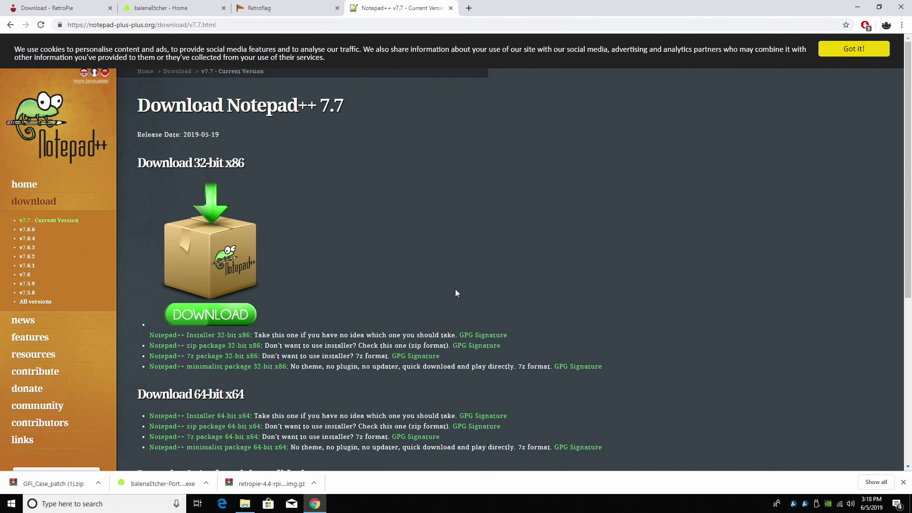
pyautogui.click(858, 7)
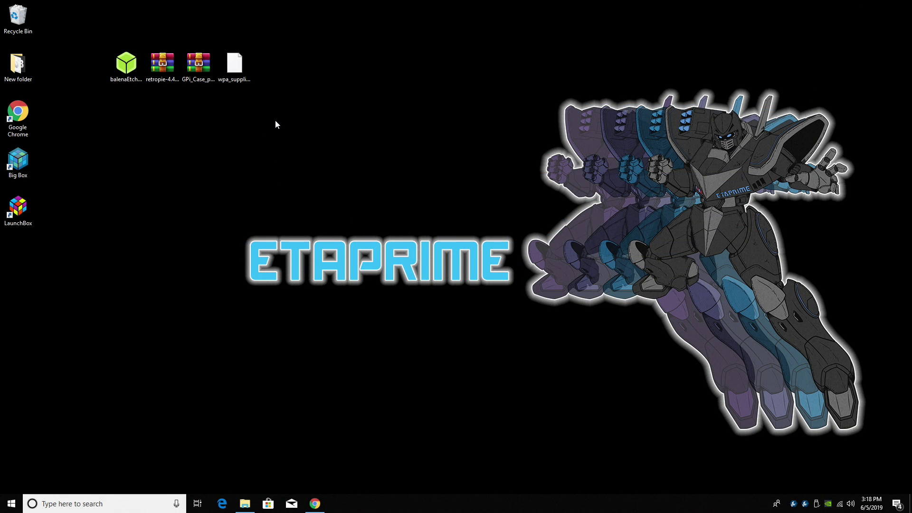
# Launch balenaEtcher and select retropie-4.4-rpi1_zero.img.gz from the Desktop.
pyautogui.click(245, 503)
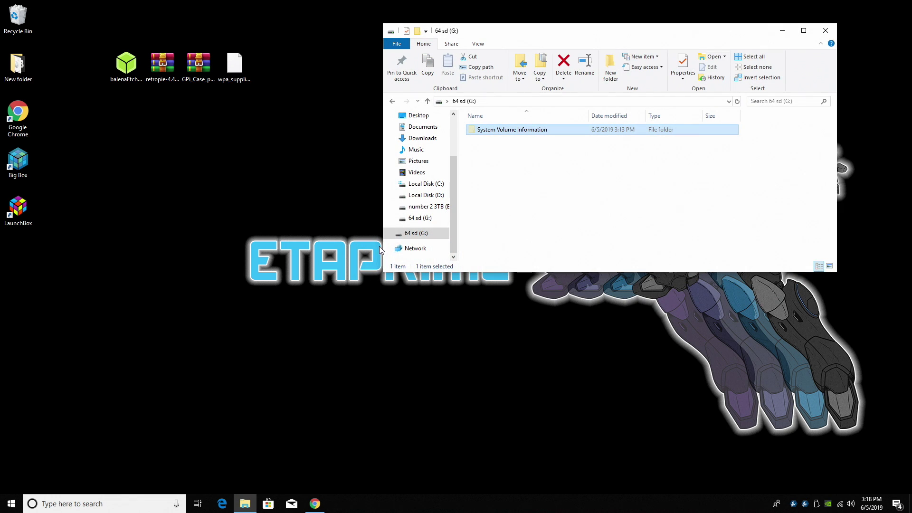
pyautogui.click(783, 31)
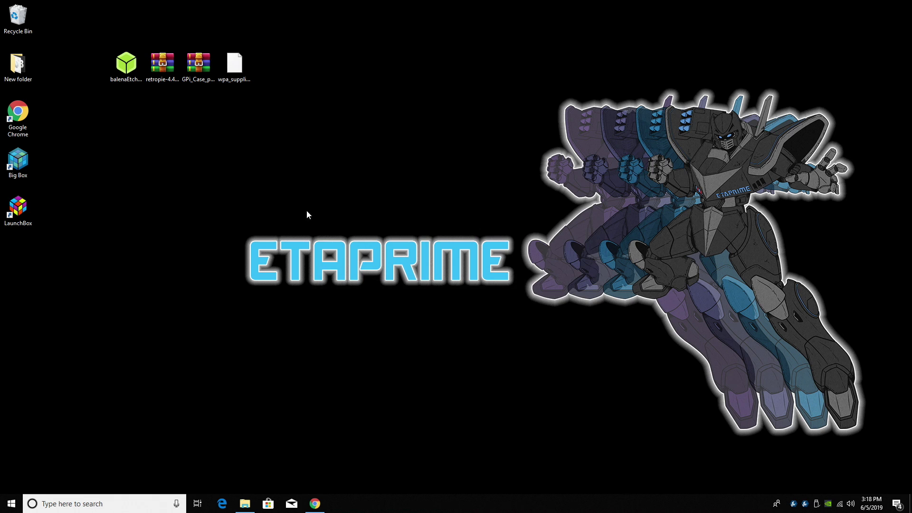
pyautogui.doubleClick(131, 75)
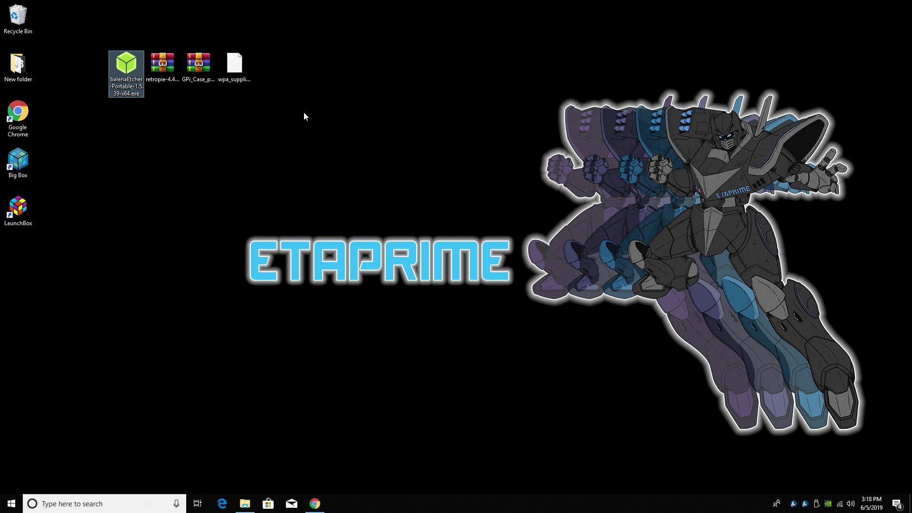
pyautogui.click(384, 195)
pyautogui.click(350, 190)
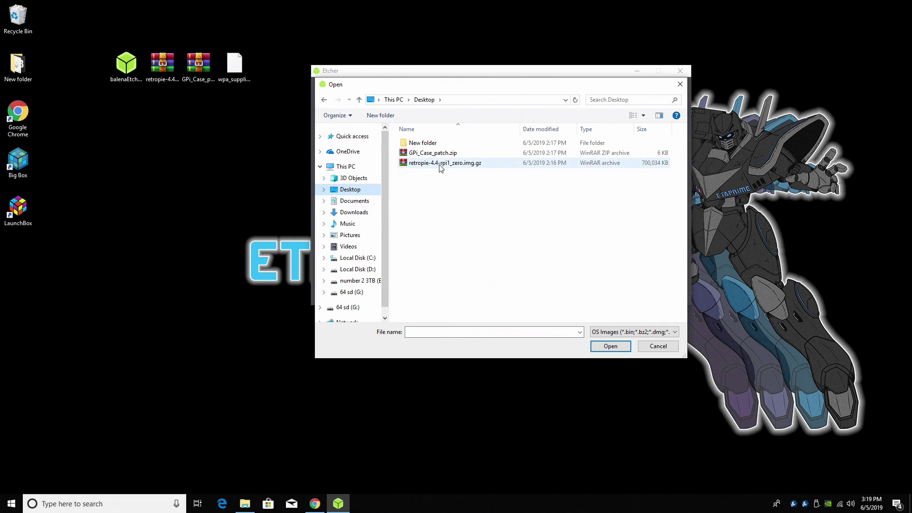
pyautogui.doubleClick(478, 163)
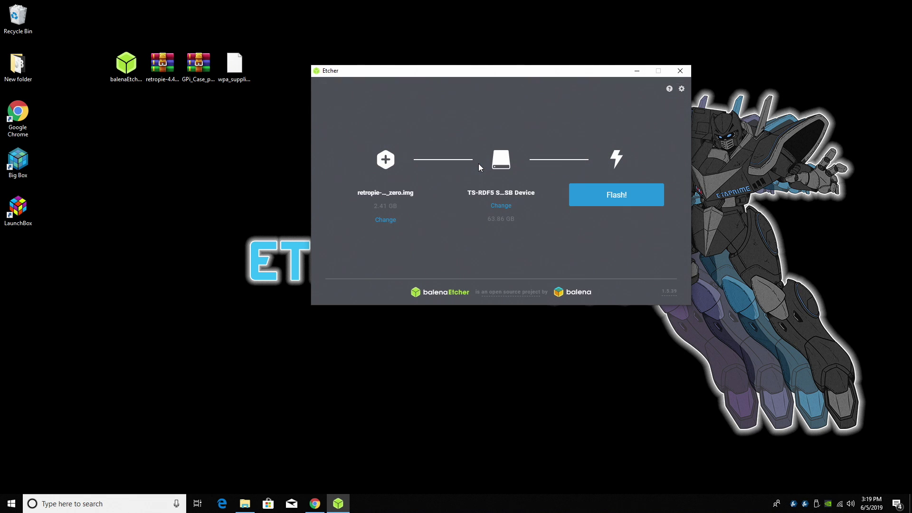
# Target the Transcend TS-RDF5 SD card and start flashing.
pyautogui.click(502, 206)
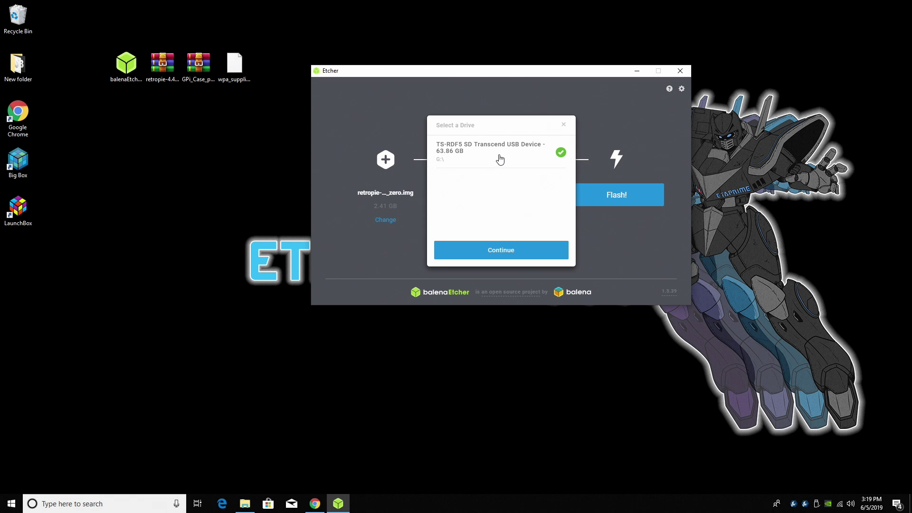
pyautogui.click(520, 250)
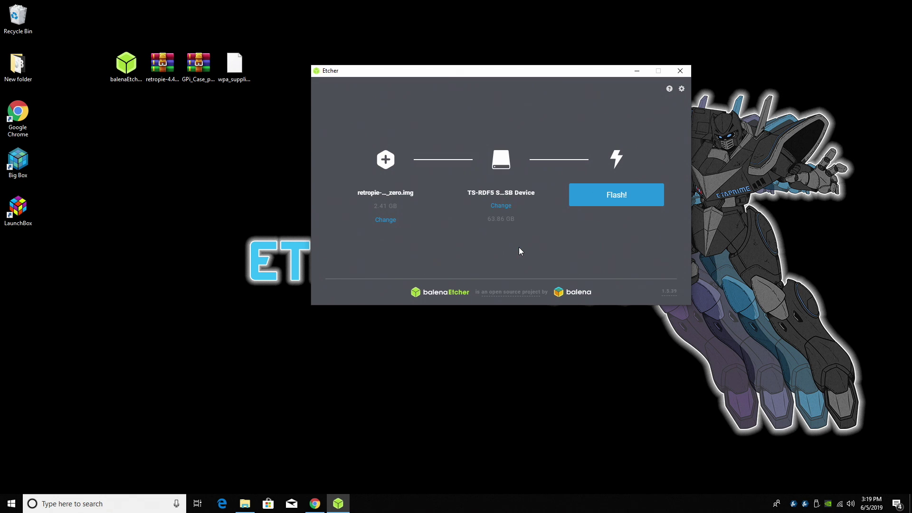
pyautogui.click(617, 202)
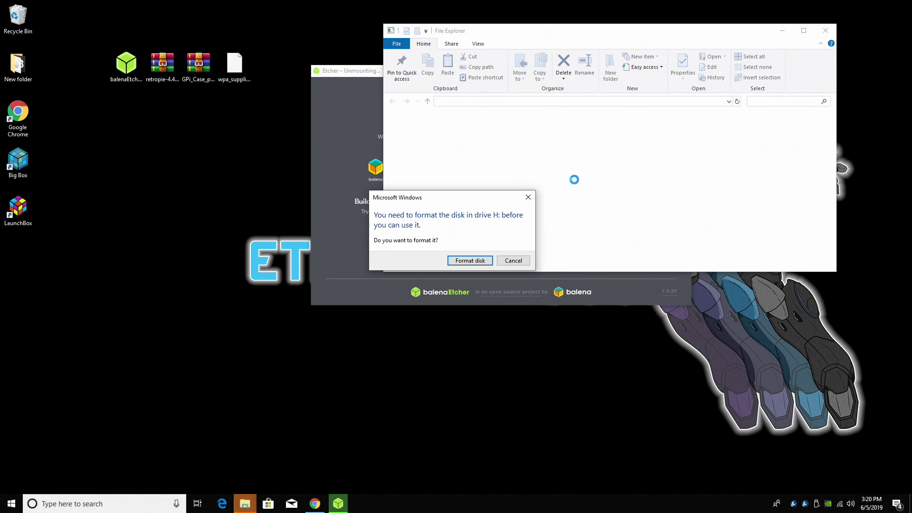
# Close Etcher and decline Windows' repeated prompts to format drive H:.
pyautogui.click(513, 260)
pyautogui.click(563, 258)
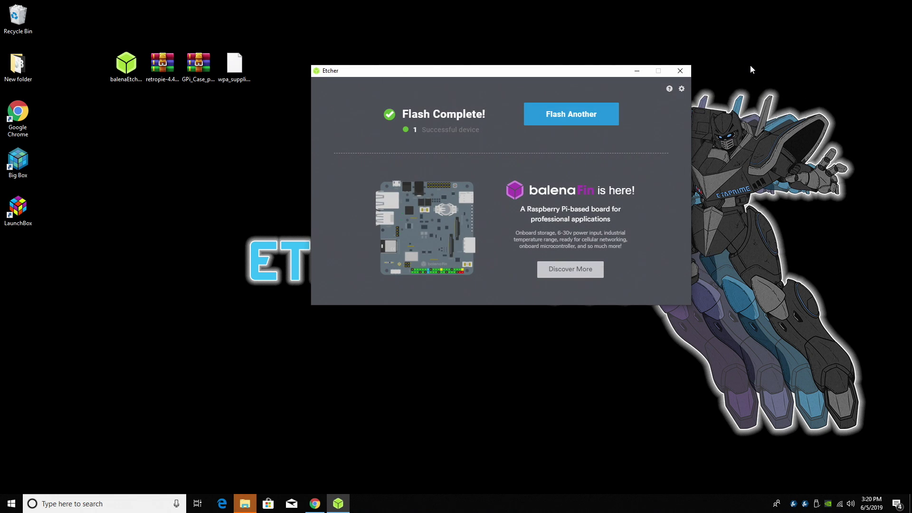
pyautogui.click(681, 71)
pyautogui.click(530, 198)
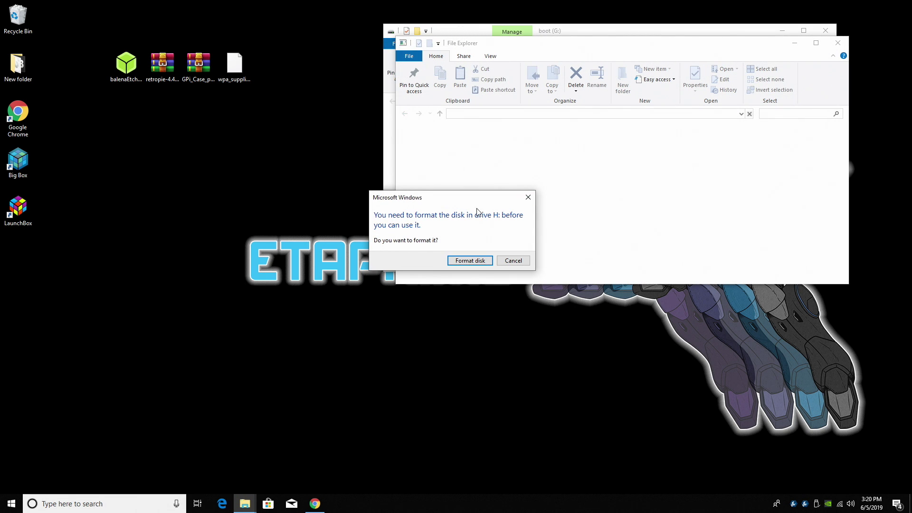
pyautogui.click(530, 197)
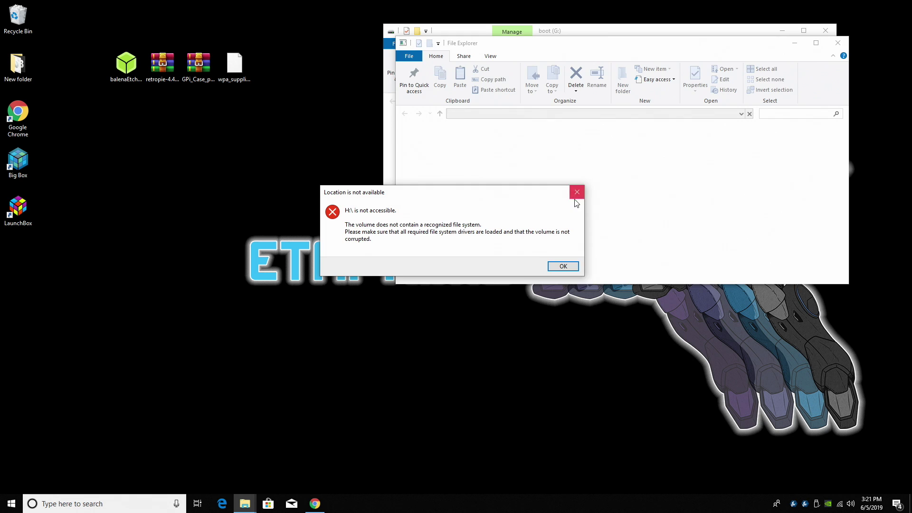
pyautogui.click(577, 192)
pyautogui.click(529, 196)
# Show boot (G:) contents in a window snapped to the right half beside the desktop.
pyautogui.scroll(-3, 527, 199)
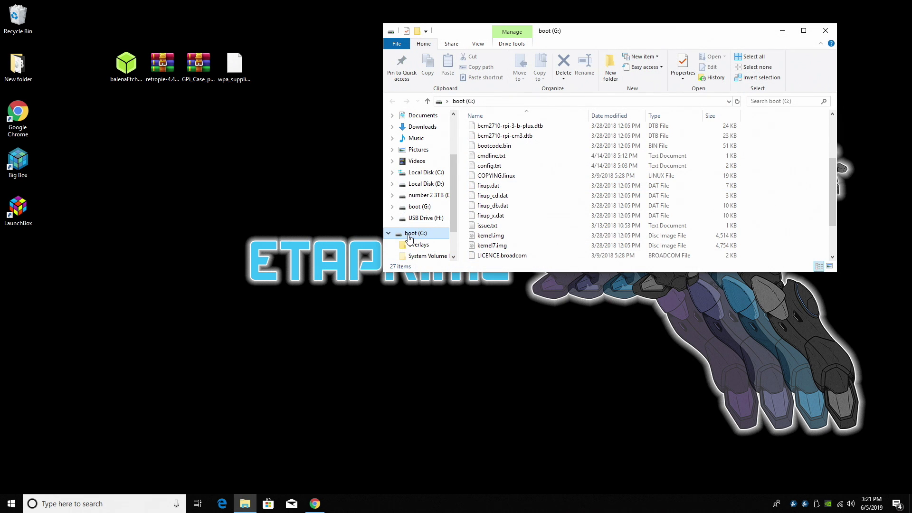
pyautogui.click(424, 234)
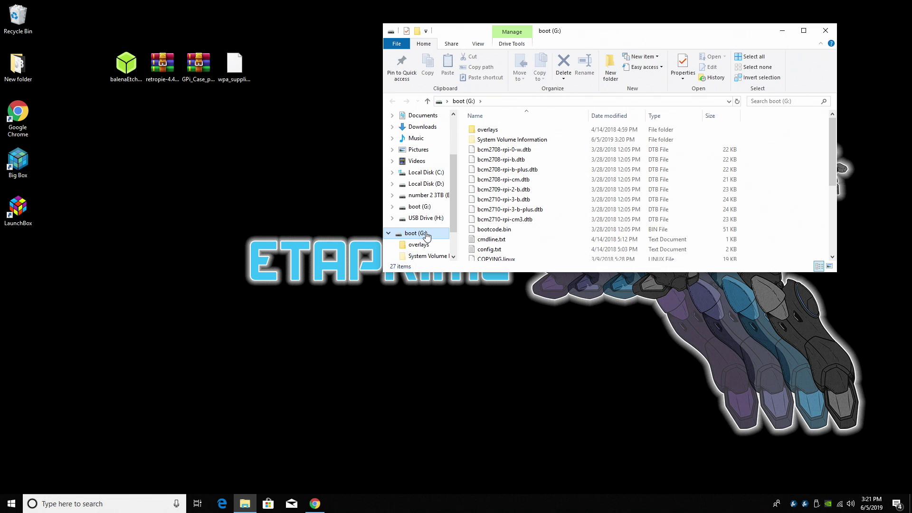
pyautogui.moveTo(632, 37); pyautogui.dragTo(909, 88)
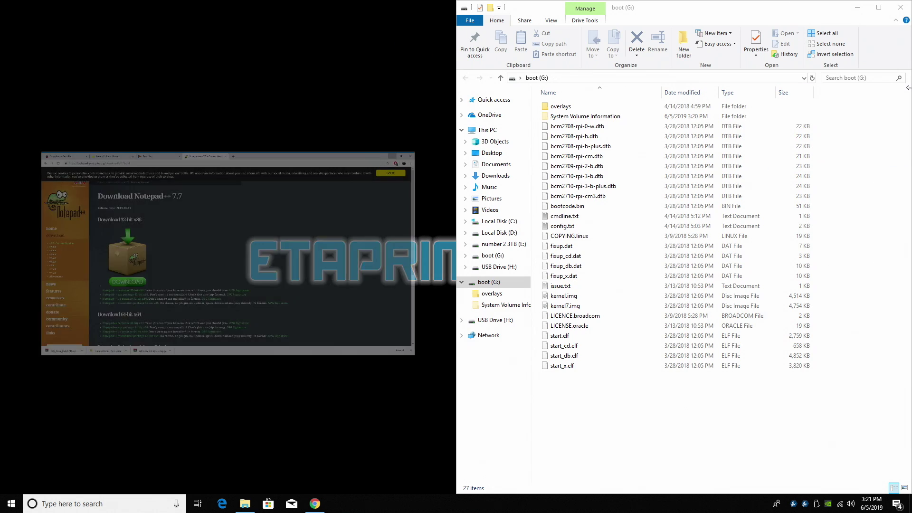
pyautogui.click(414, 64)
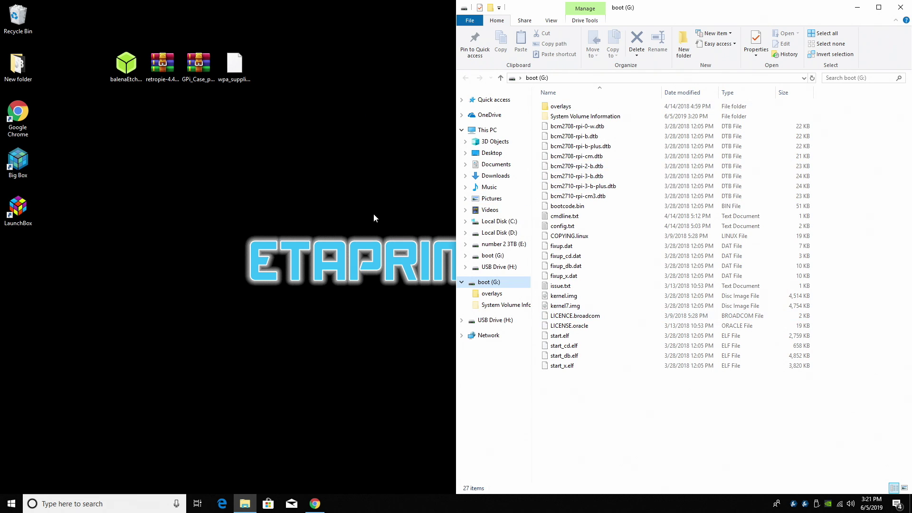
pyautogui.click(208, 71)
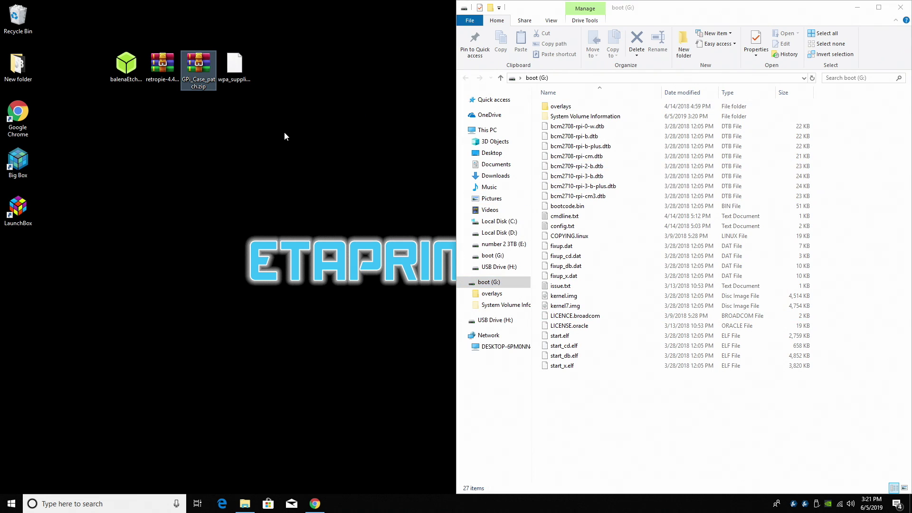
# Extract GPi_Case_patch.zip into a GPi_Case_patch folder and snap its window left.
pyautogui.rightClick(200, 72)
pyautogui.click(261, 120)
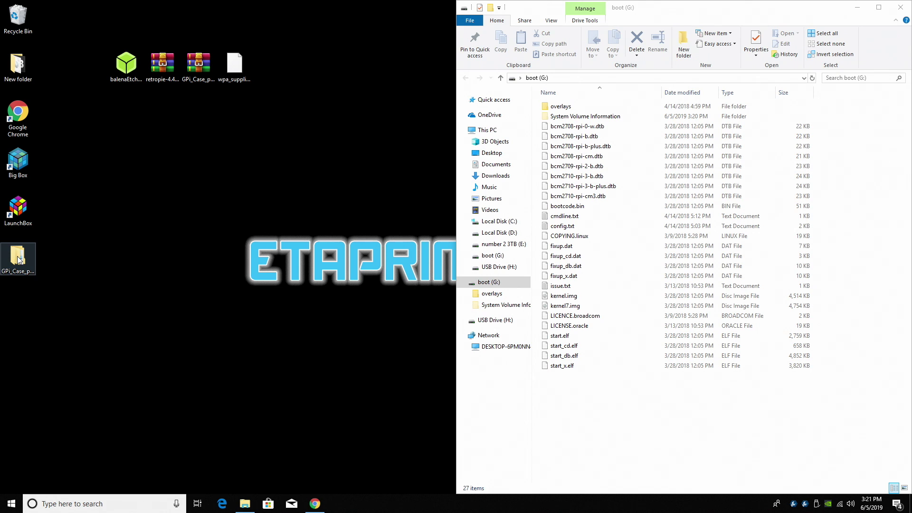
pyautogui.doubleClick(18, 260)
pyautogui.moveTo(570, 13); pyautogui.dragTo(5, 252)
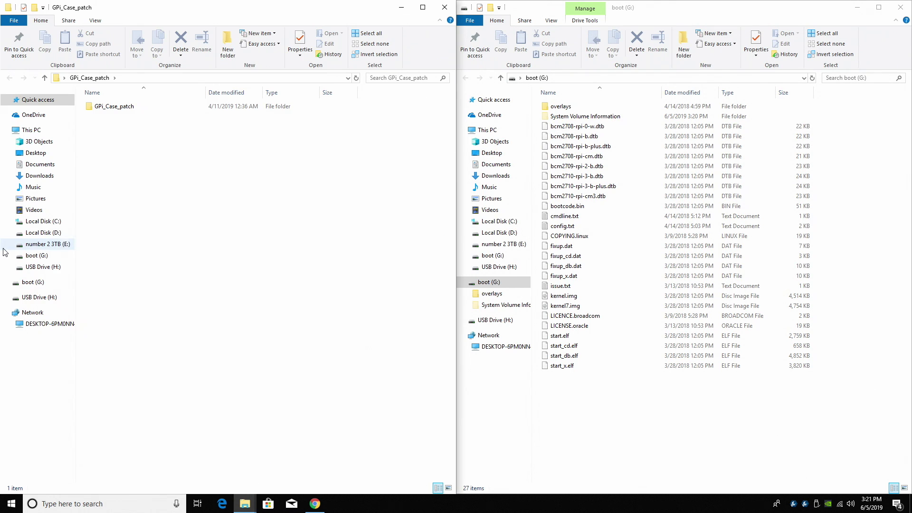
# Copy the inner GPi_Case_patch folder onto boot (G:) and open it there.
pyautogui.doubleClick(119, 106)
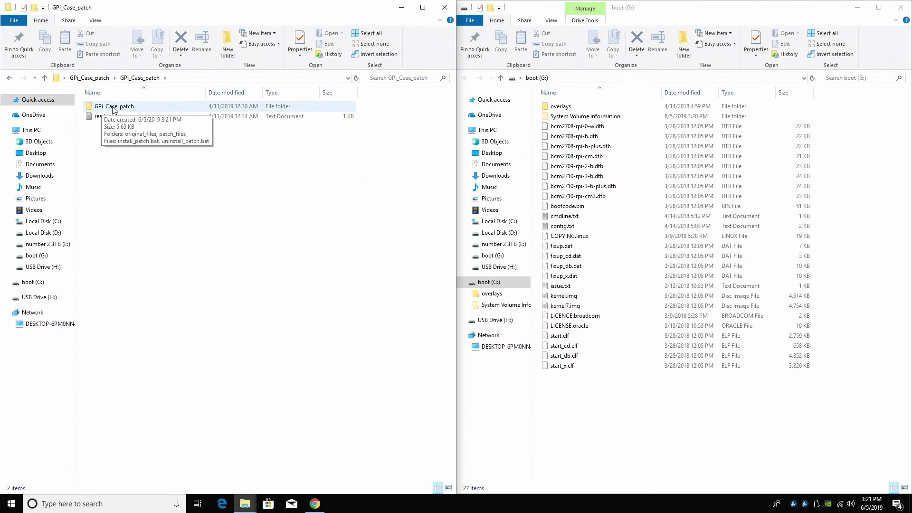
pyautogui.moveTo(114, 109); pyautogui.dragTo(616, 429)
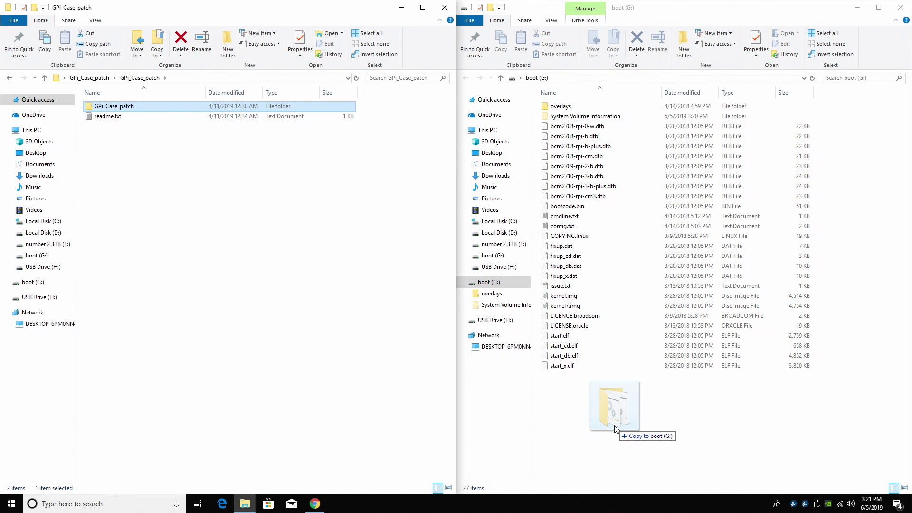
pyautogui.moveTo(615, 429); pyautogui.dragTo(646, 434)
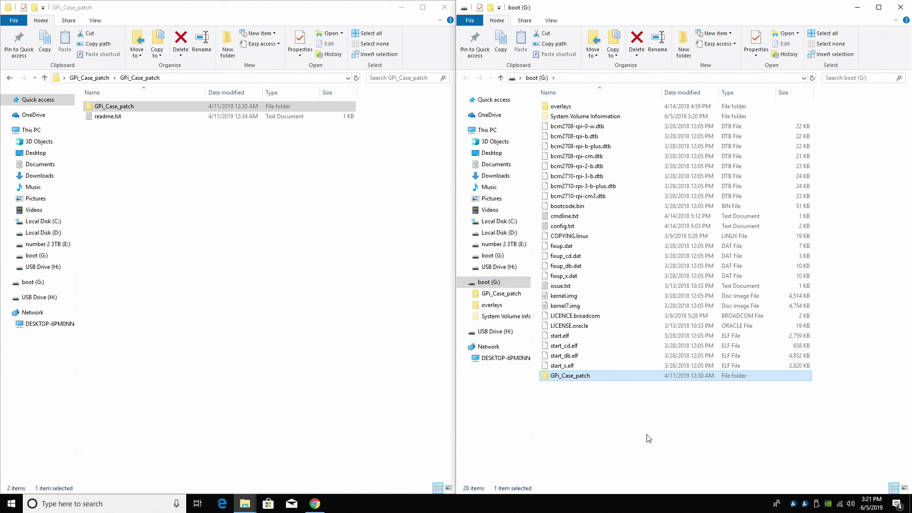
pyautogui.doubleClick(586, 377)
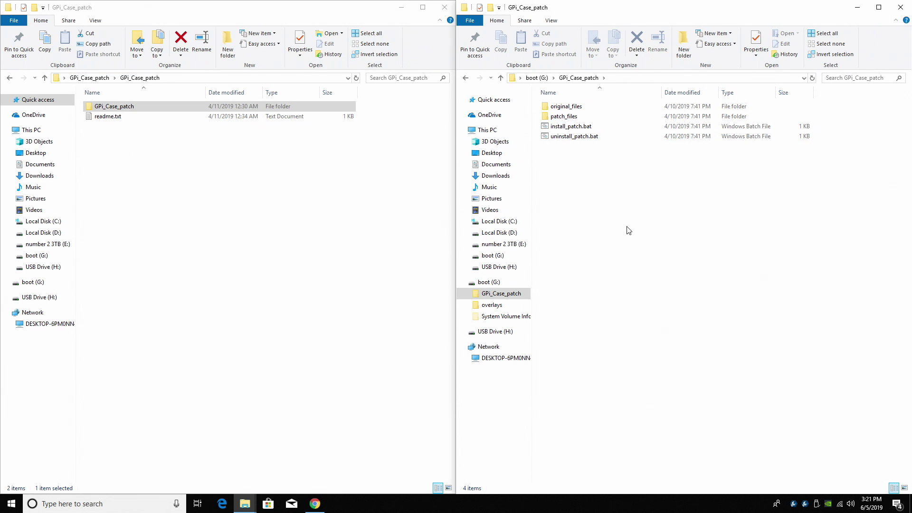
# Run install_patch.bat, return to the boot (G:) root, and close the extracted folder's window.
pyautogui.doubleClick(579, 127)
pyautogui.click(316, 136)
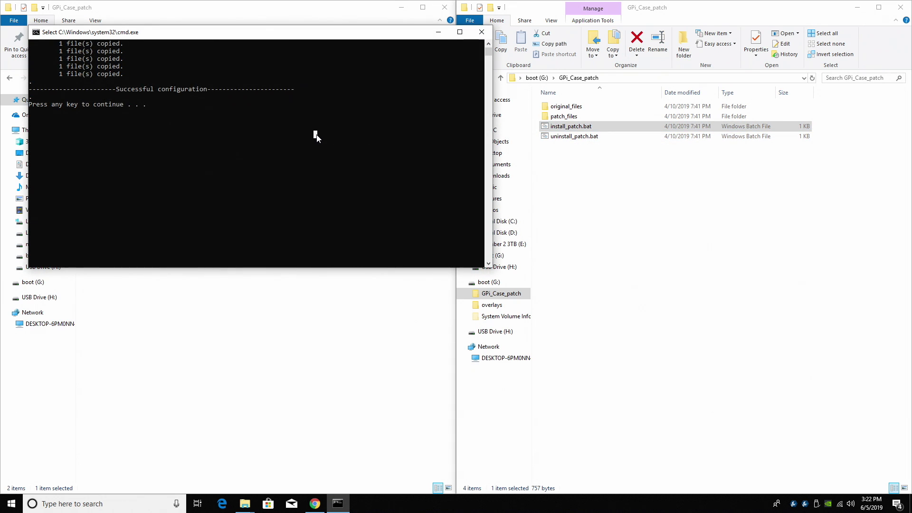
pyautogui.press('Return')
pyautogui.press('Return')
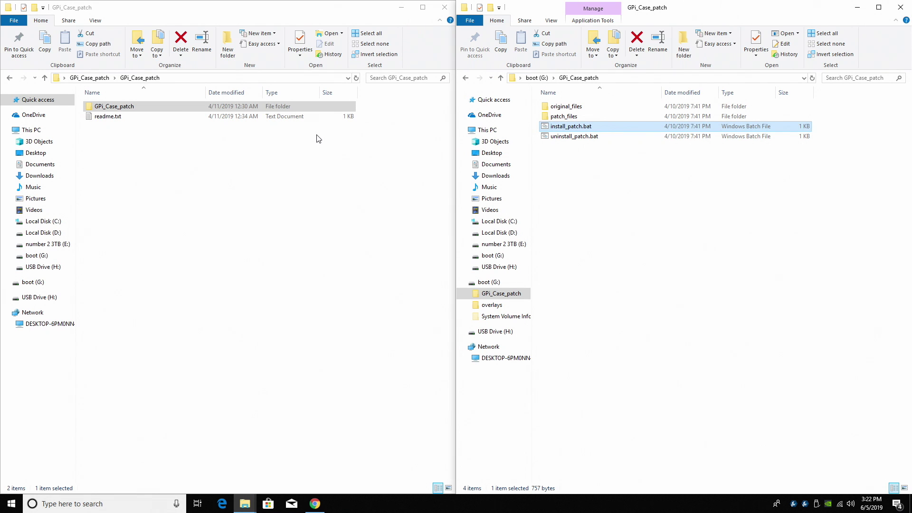
pyautogui.click(466, 78)
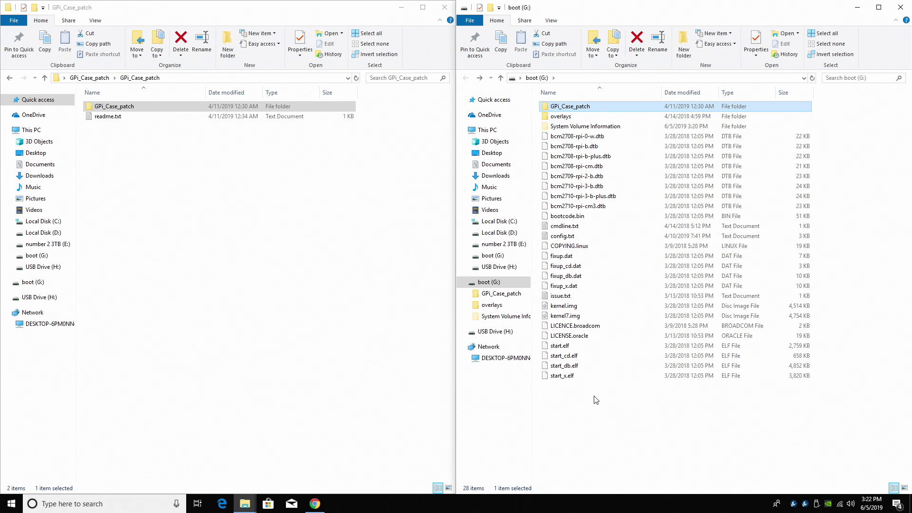
pyautogui.click(445, 7)
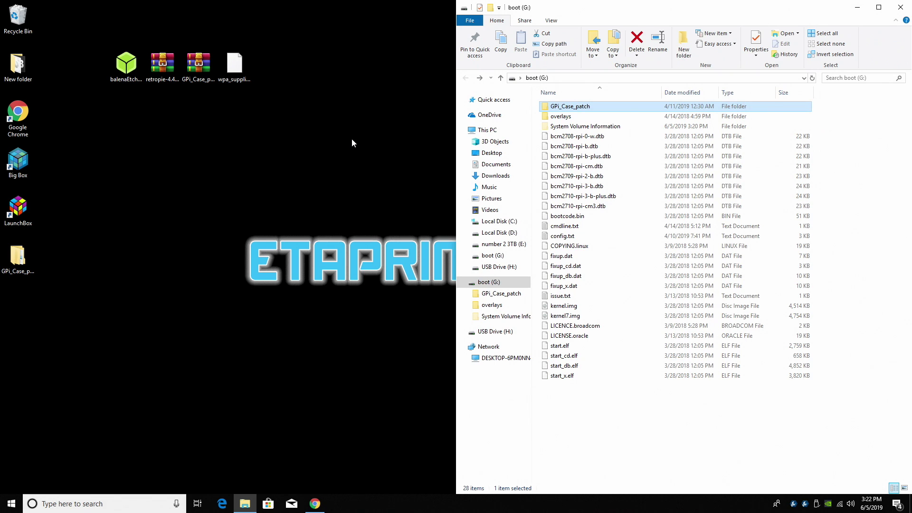
pyautogui.click(235, 83)
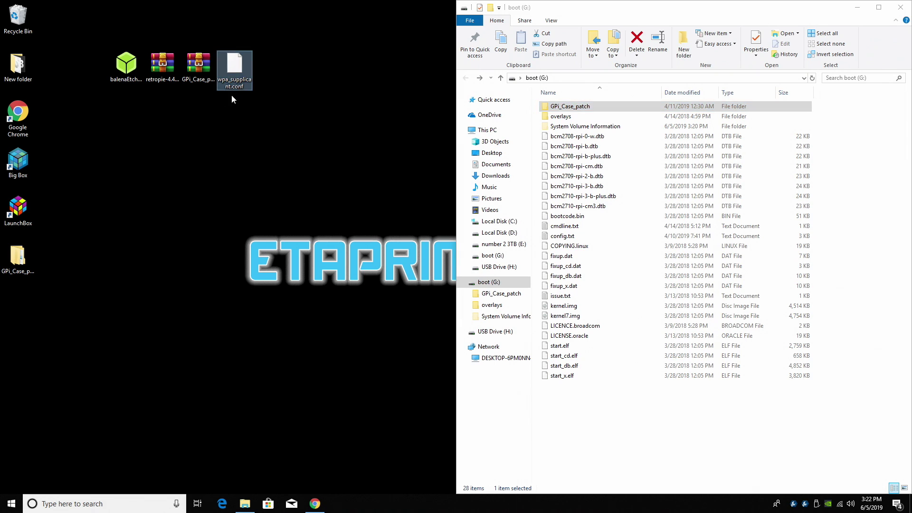
# Open wpa_supplicant.conf in Notepad++ and set the ssid to unifi2g.
pyautogui.rightClick(242, 69)
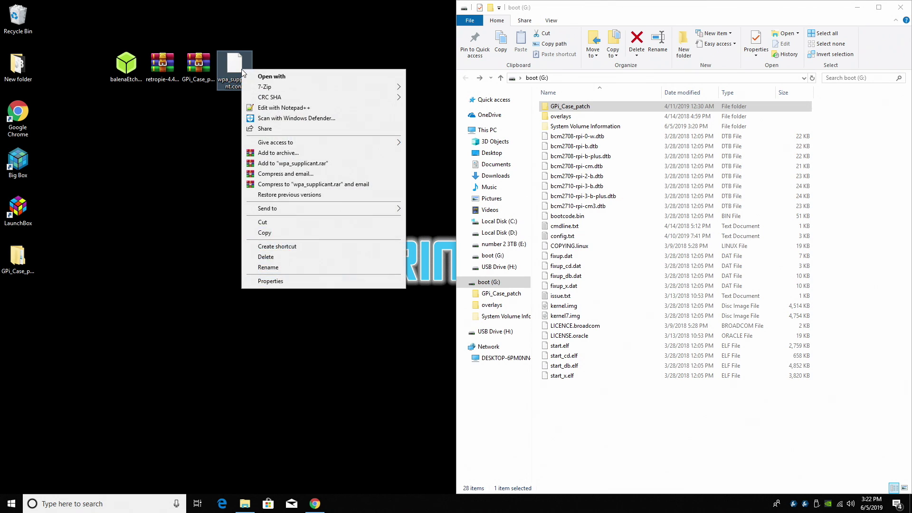
pyautogui.click(293, 109)
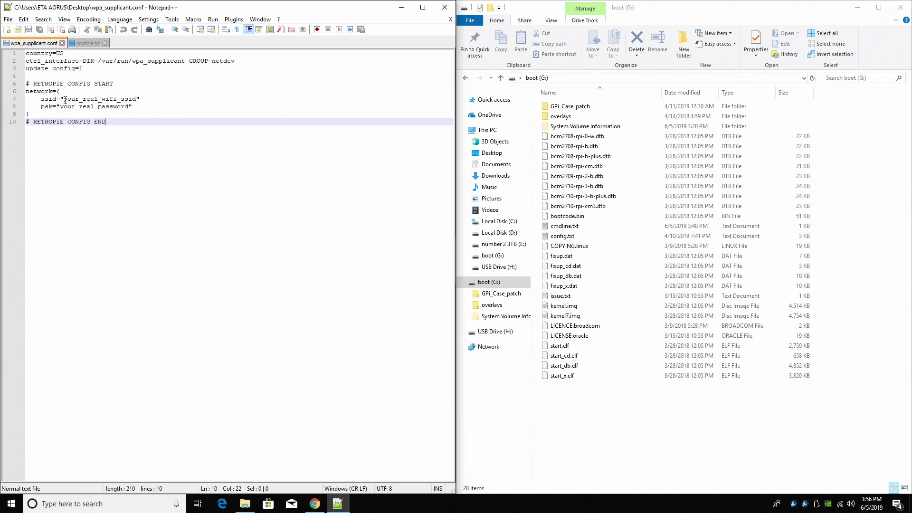
pyautogui.moveTo(64, 100); pyautogui.dragTo(136, 101)
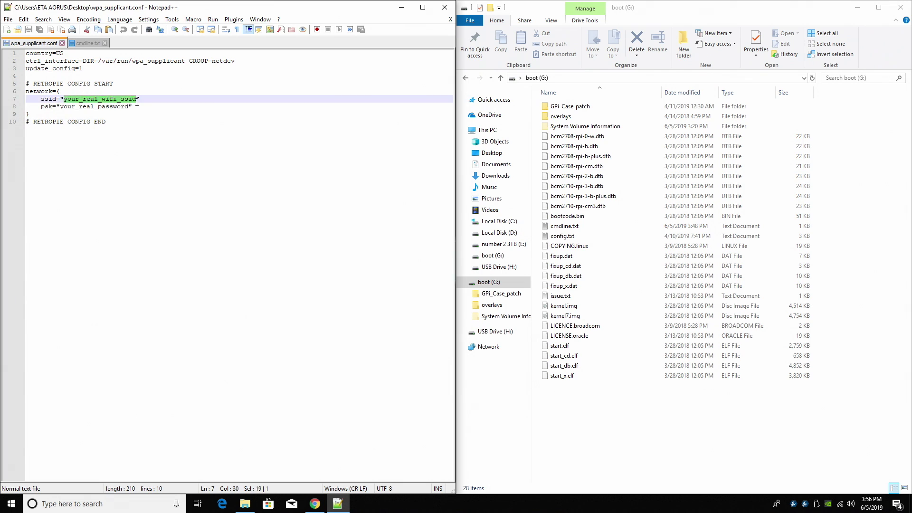
pyautogui.click(840, 504)
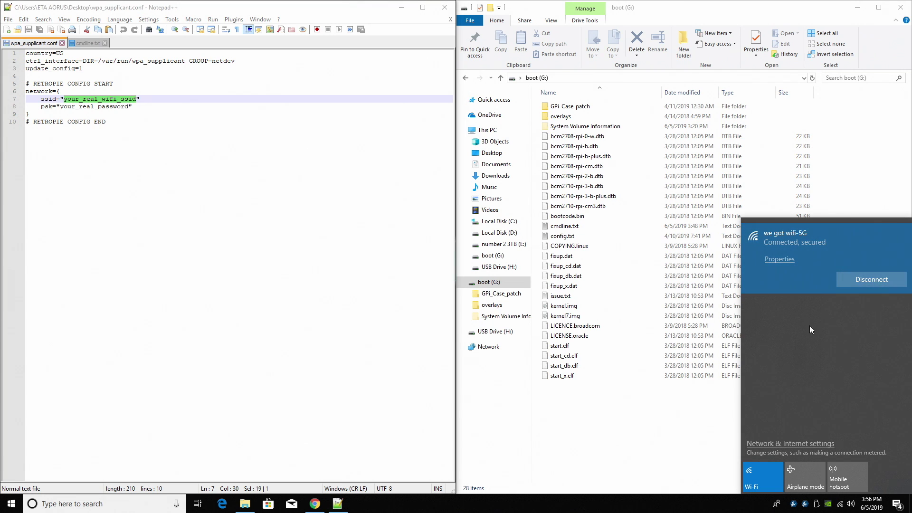
pyautogui.press('Escape')
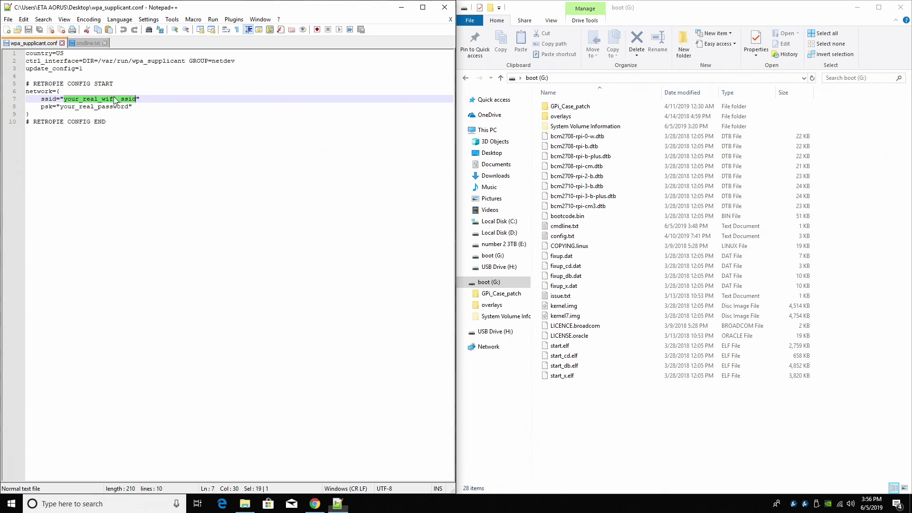
pyautogui.press('Left')
pyautogui.hotkey('shift', 'Left')
pyautogui.hotkey('shift', 'Left')
pyautogui.hotkey('shift', 'Left')
pyautogui.hotkey('shift', 'Left')
pyautogui.hotkey('shift', 'Left')
pyautogui.hotkey('shift', 'Left')
pyautogui.hotkey('shift', 'Left')
pyautogui.hotkey('shift', 'Left')
pyautogui.hotkey('shift', 'Left')
pyautogui.hotkey('shift', 'Left')
pyautogui.hotkey('shift', 'Left')
pyautogui.hotkey('shift', 'Left')
pyautogui.hotkey('shift', 'Left')
pyautogui.hotkey('shift', 'Left')
pyautogui.hotkey('shift', 'Left')
pyautogui.hotkey('shift', 'Left')
pyautogui.hotkey('shift', 'Left')
pyautogui.hotkey('shift', 'Left')
pyautogui.hotkey('shift', 'Left')
pyautogui.write('unifi2g')
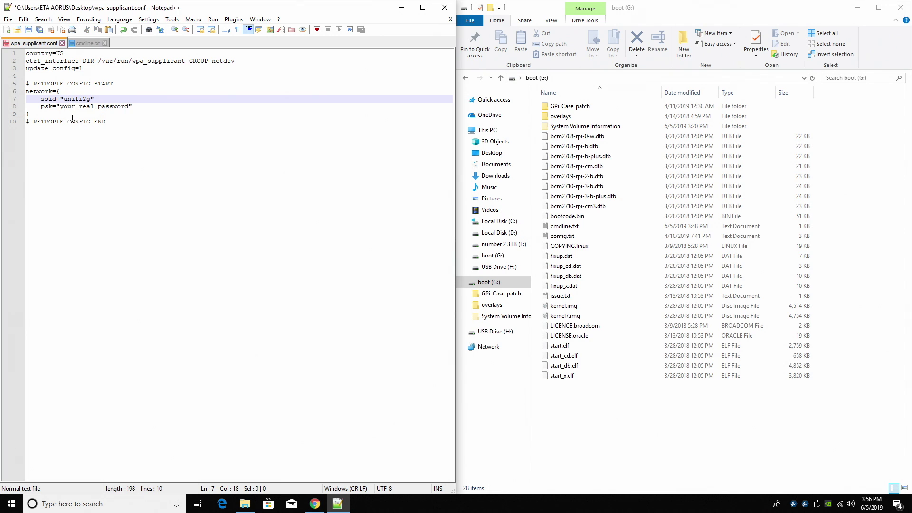
# Enter the Wi-Fi password in the psk line and save the file.
pyautogui.click(130, 106)
pyautogui.hotkey('shift', 'Left')
pyautogui.hotkey('shift', 'Left')
pyautogui.hotkey('shift', 'Left')
pyautogui.hotkey('shift', 'Left')
pyautogui.hotkey('shift', 'Left')
pyautogui.hotkey('shift', 'Left')
pyautogui.hotkey('shift', 'Left')
pyautogui.hotkey('shift', 'Left')
pyautogui.hotkey('shift', 'Left')
pyautogui.hotkey('shift', 'Left')
pyautogui.hotkey('shift', 'Left')
pyautogui.hotkey('shift', 'Left')
pyautogui.hotkey('shift', 'Left')
pyautogui.hotkey('shift', 'Left')
pyautogui.hotkey('shift', 'Left')
pyautogui.hotkey('shift', 'Left')
pyautogui.hotkey('shift', 'Left')
pyautogui.hotkey('shift', 'Left')
pyautogui.write('12345')
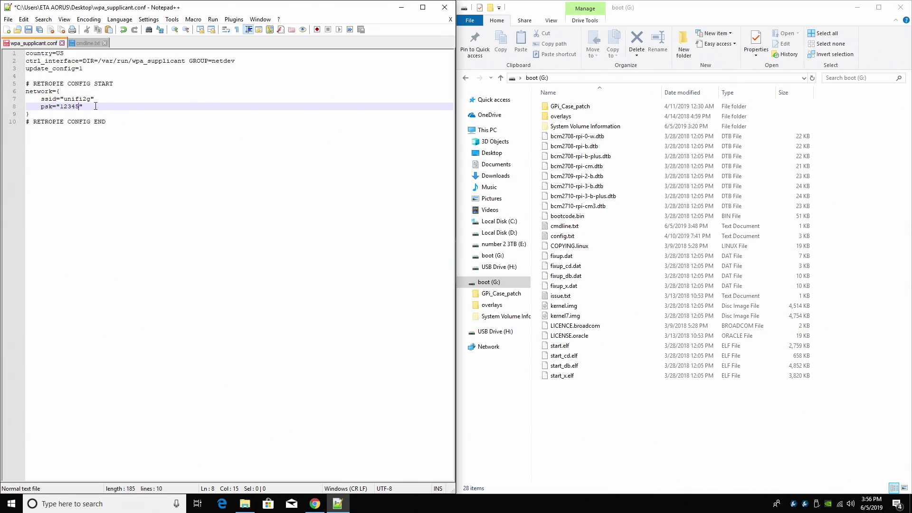
pyautogui.click(8, 19)
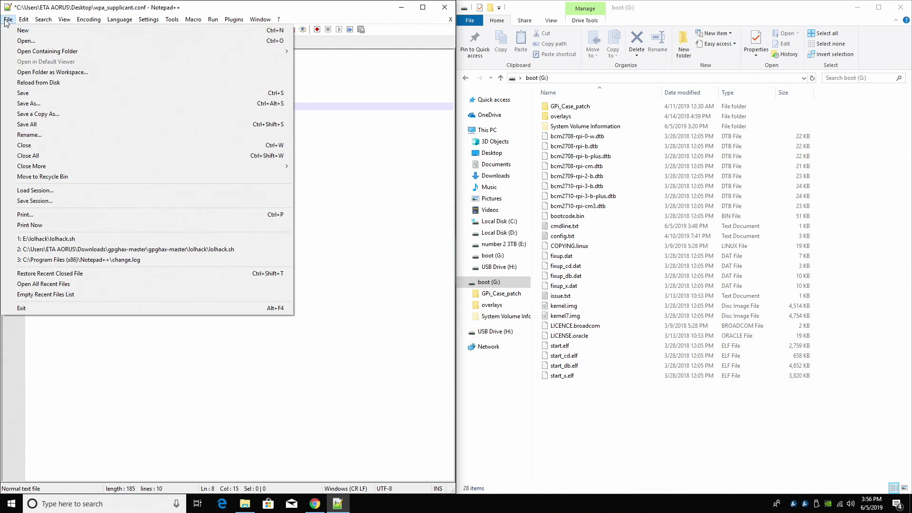
pyautogui.click(32, 92)
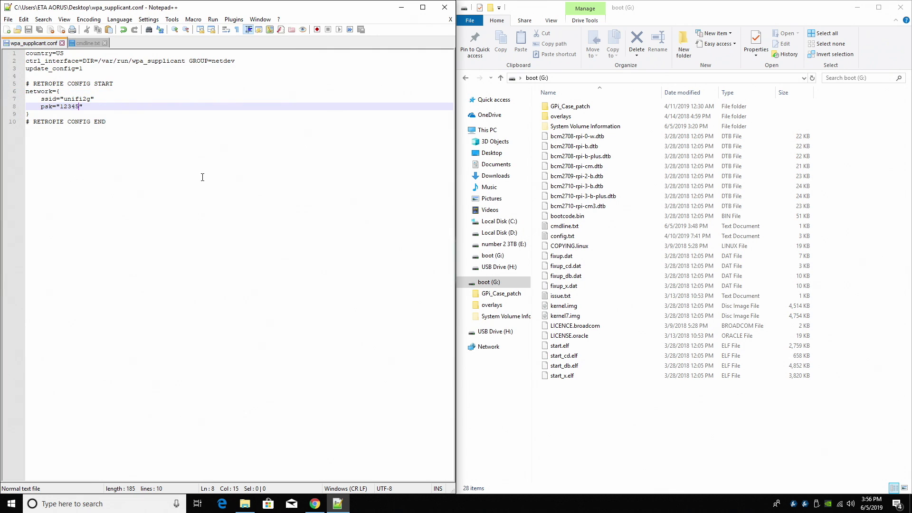
# Drag wpa_supplicant.conf from the desktop into the root of boot (G:).
pyautogui.click(401, 7)
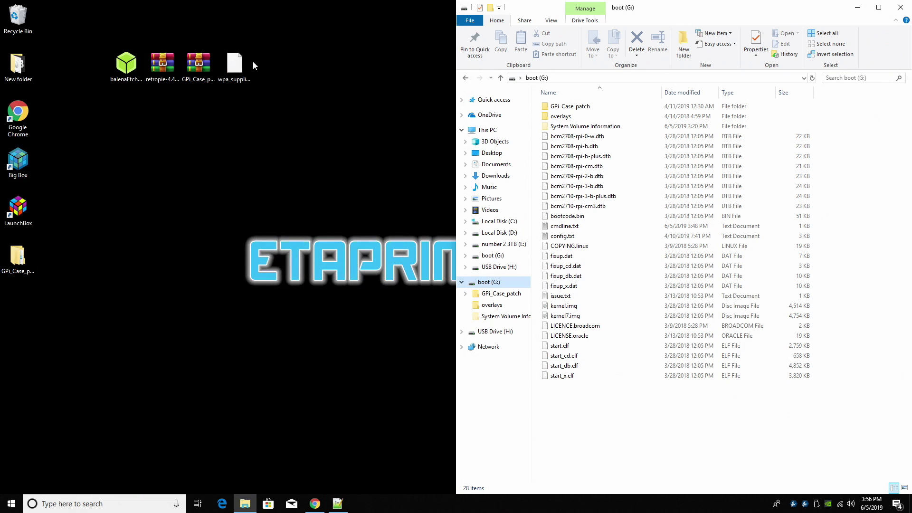
pyautogui.moveTo(233, 67); pyautogui.dragTo(612, 426)
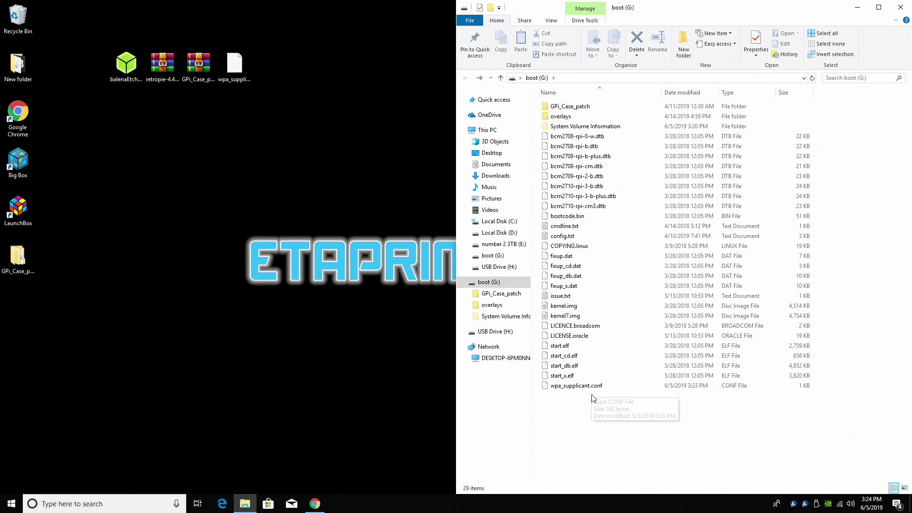
pyautogui.moveTo(590, 401); pyautogui.dragTo(594, 393)
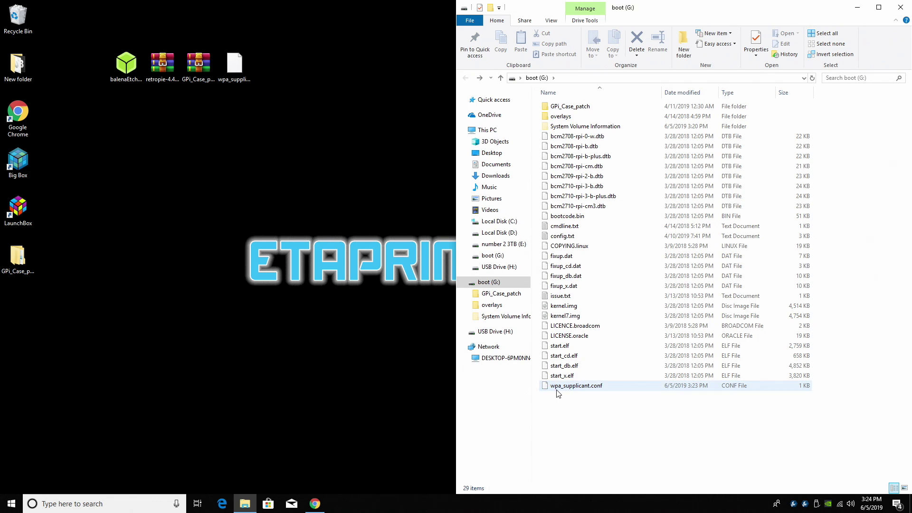
pyautogui.click(612, 404)
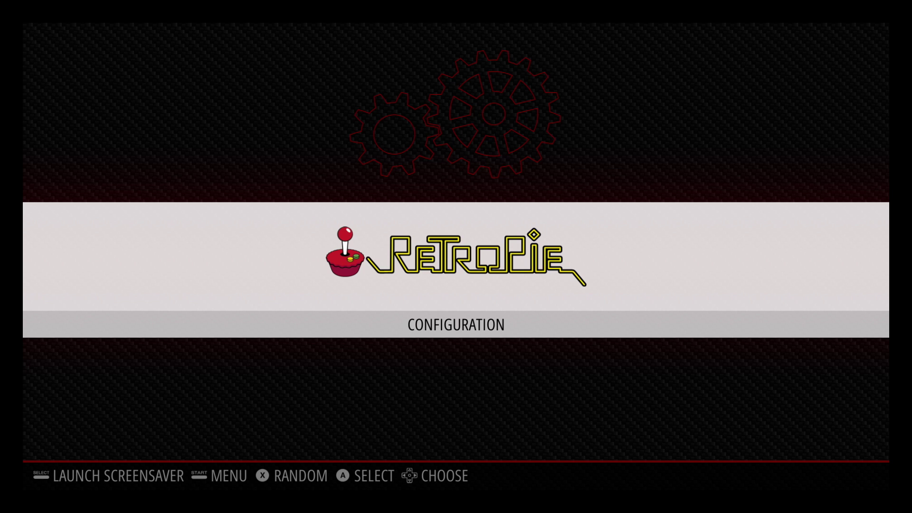
# Check the Wi-Fi address with Show IP (wlan0, 192.168.1.63), then highlight RASPI-CONFIG.
pyautogui.press('Return')
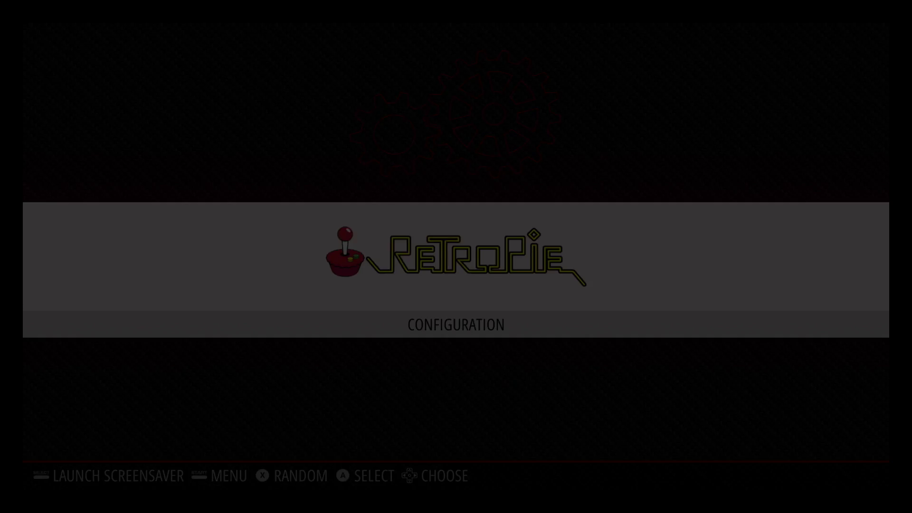
pyautogui.press('Down')
pyautogui.press('Down')
pyautogui.press('Down')
pyautogui.press('Down')
pyautogui.press('Down')
pyautogui.press('Down')
pyautogui.press('Down')
pyautogui.press('Down')
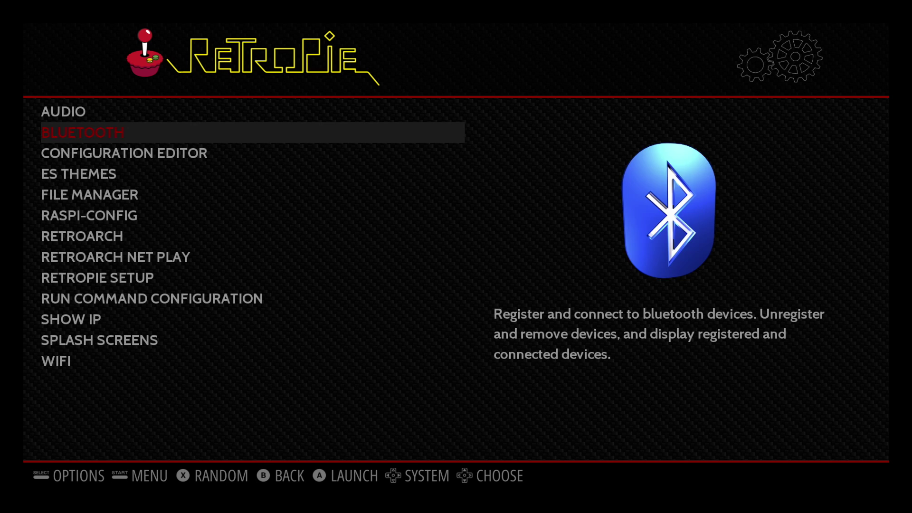
pyautogui.press('Down')
pyautogui.press('Down')
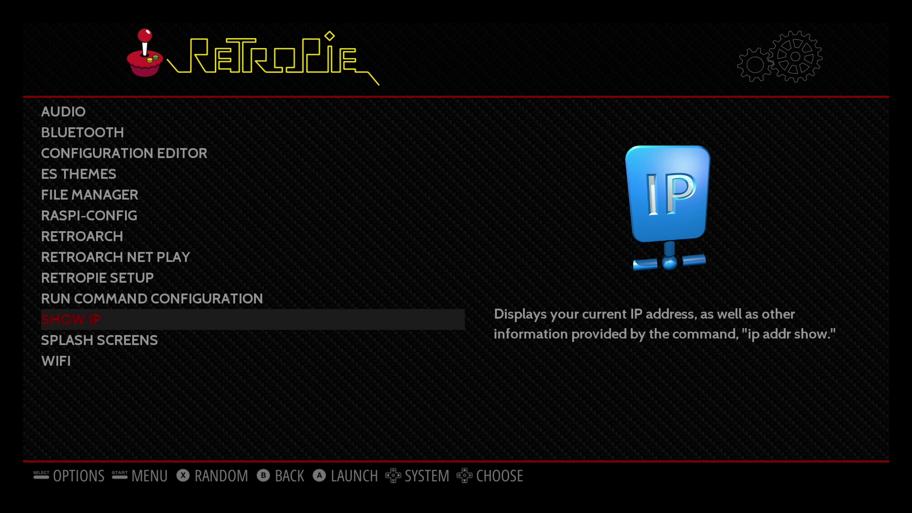
pyautogui.press('Up')
pyautogui.press('Up')
pyautogui.press('Up')
pyautogui.press('Up')
pyautogui.press('Up')
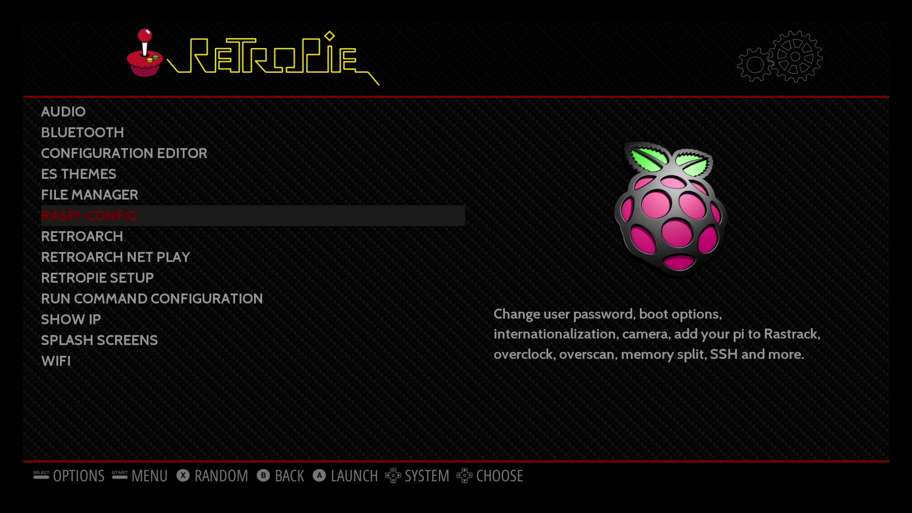
# Enable SSH under raspi-config's 5 Interfacing Options > P2 SSH, then move to Finish.
pyautogui.press('Return')
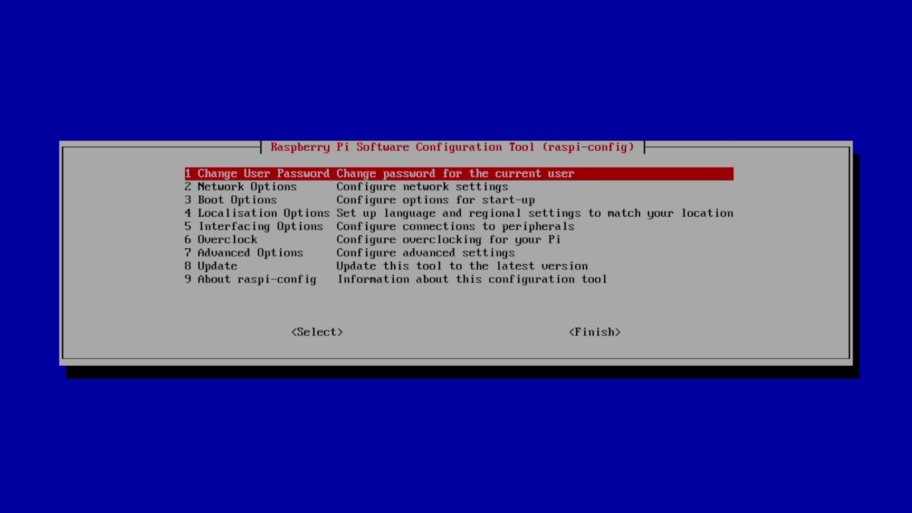
pyautogui.press('Down')
pyautogui.press('Down')
pyautogui.press('Down')
pyautogui.press('Down')
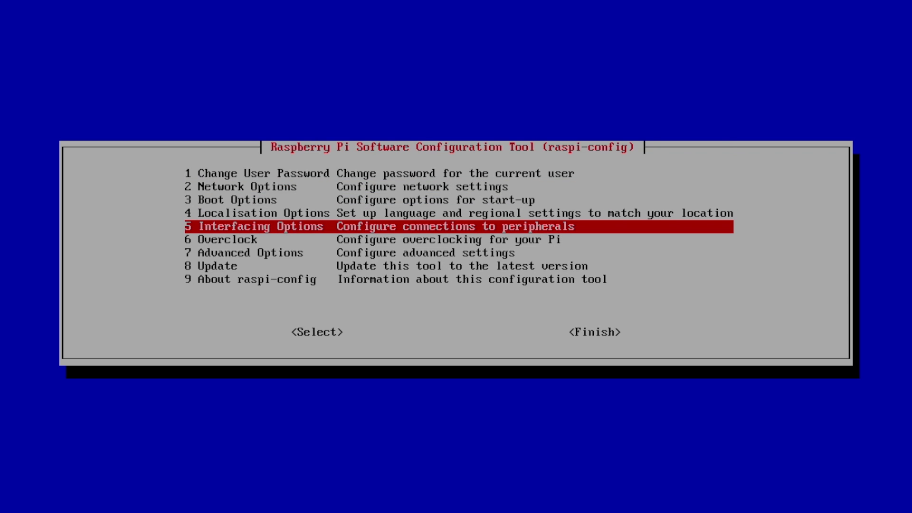
pyautogui.press('Return')
pyautogui.press('Down')
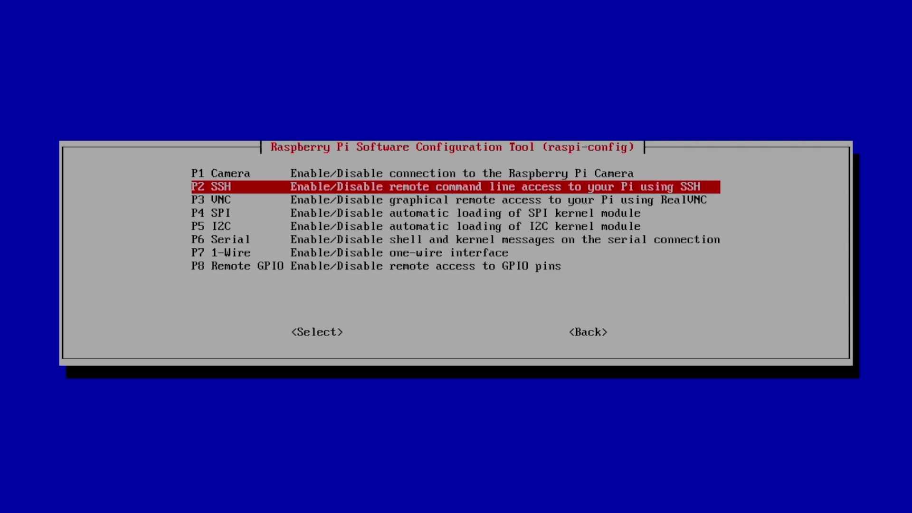
pyautogui.press('Return')
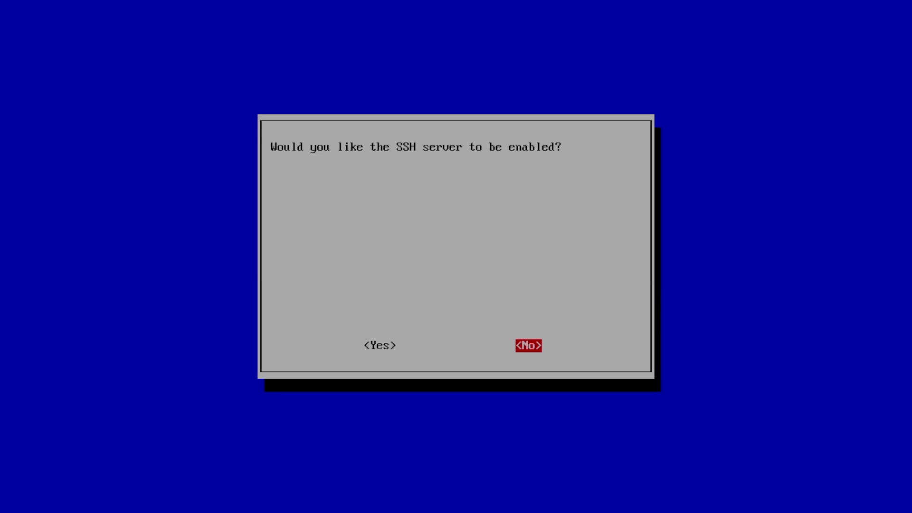
pyautogui.press('Left')
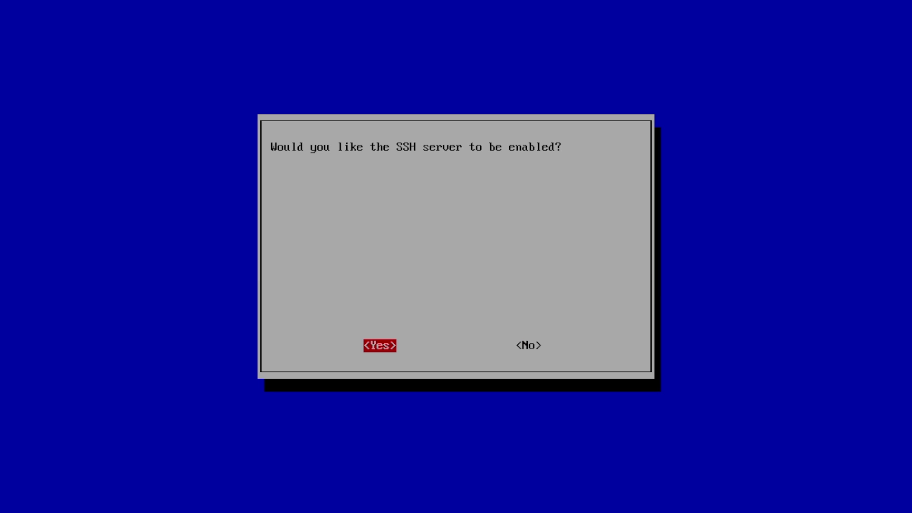
pyautogui.press('Return')
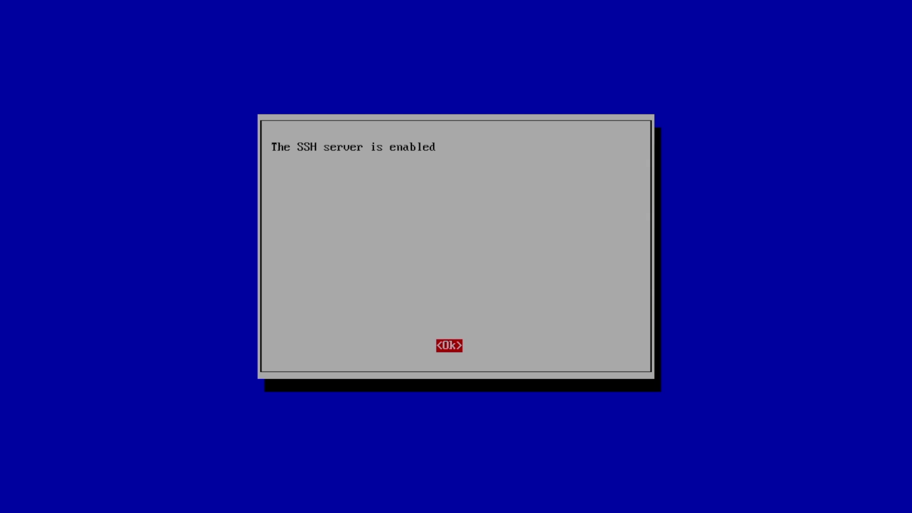
pyautogui.press('Return')
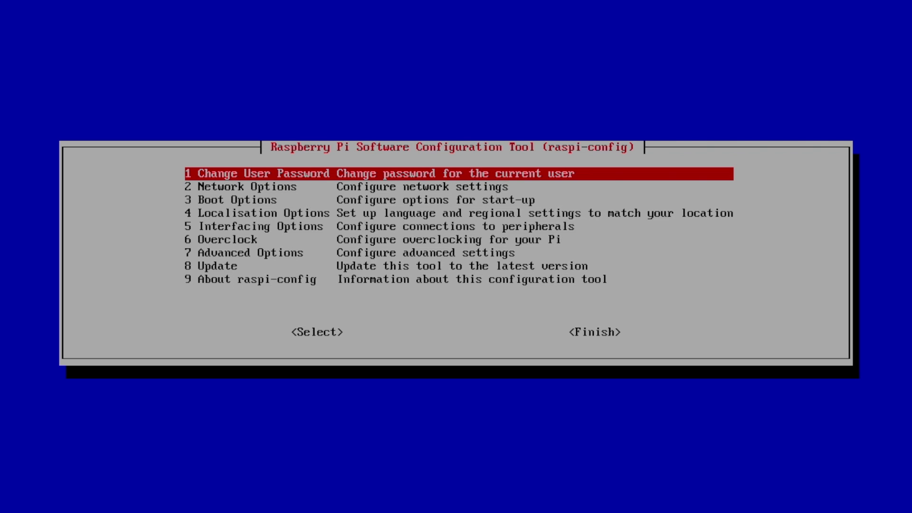
pyautogui.press('Tab')
pyautogui.press('Tab')
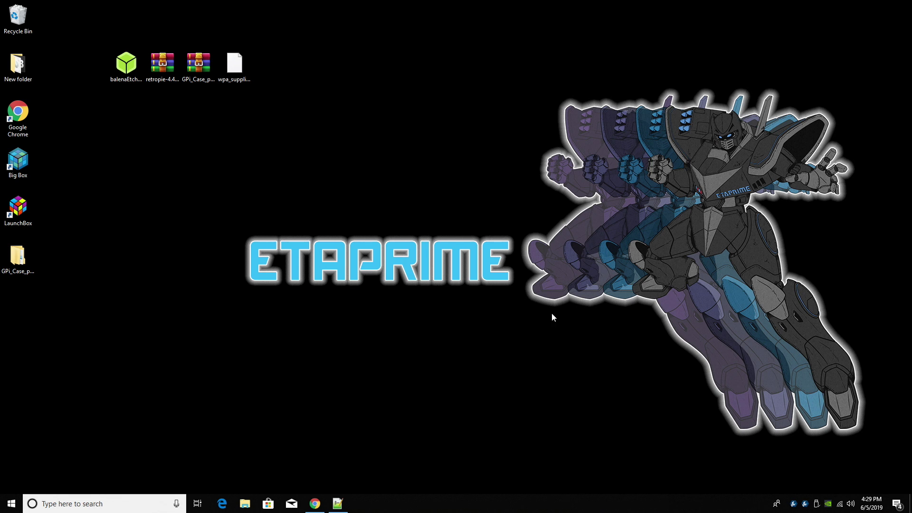
# Download putty-64bit-0.71-installer.msi from the chiark PuTTY site and install it with default settings.
pyautogui.click(316, 502)
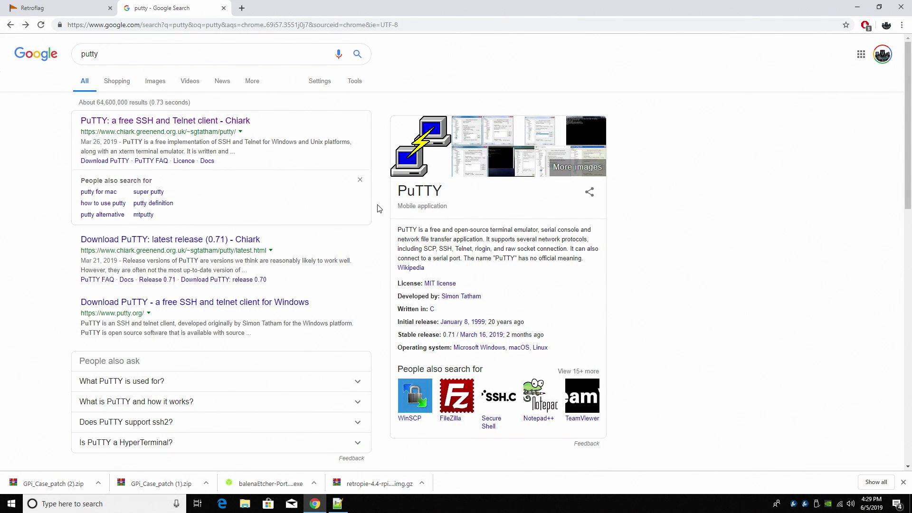
pyautogui.click(228, 121)
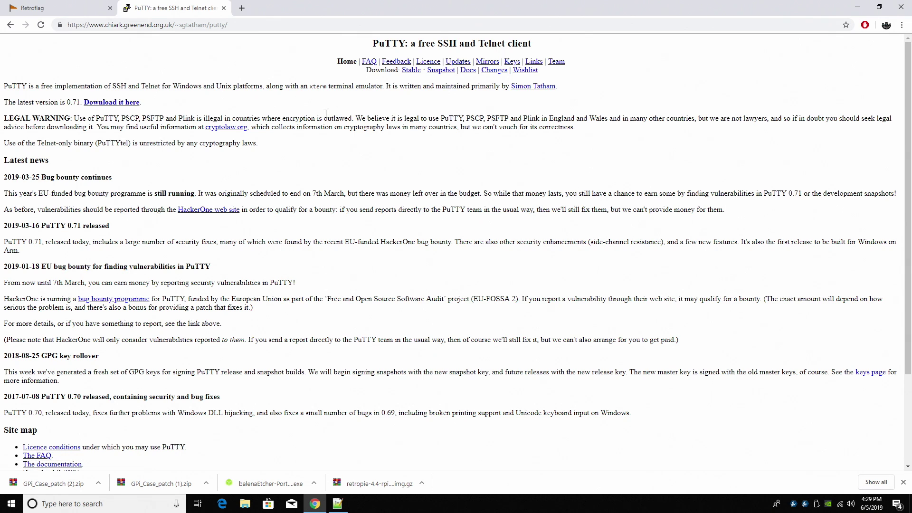
pyautogui.click(119, 103)
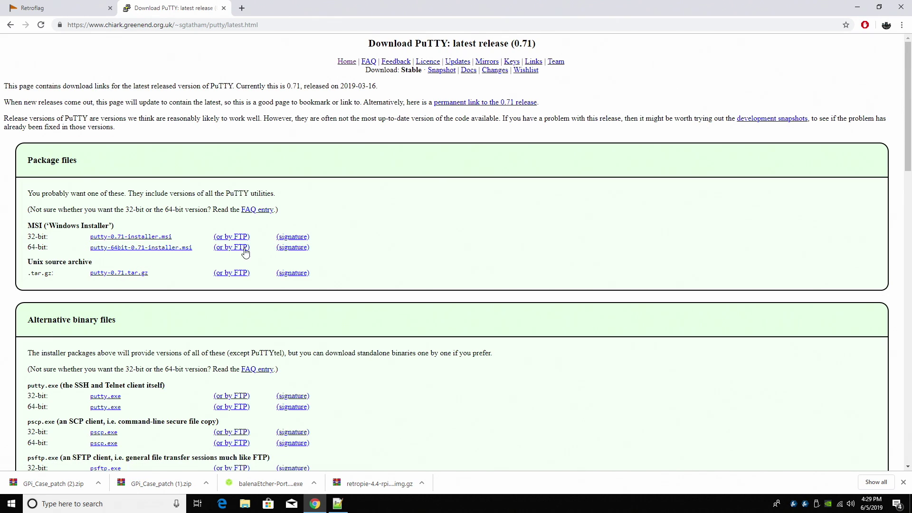
pyautogui.click(151, 248)
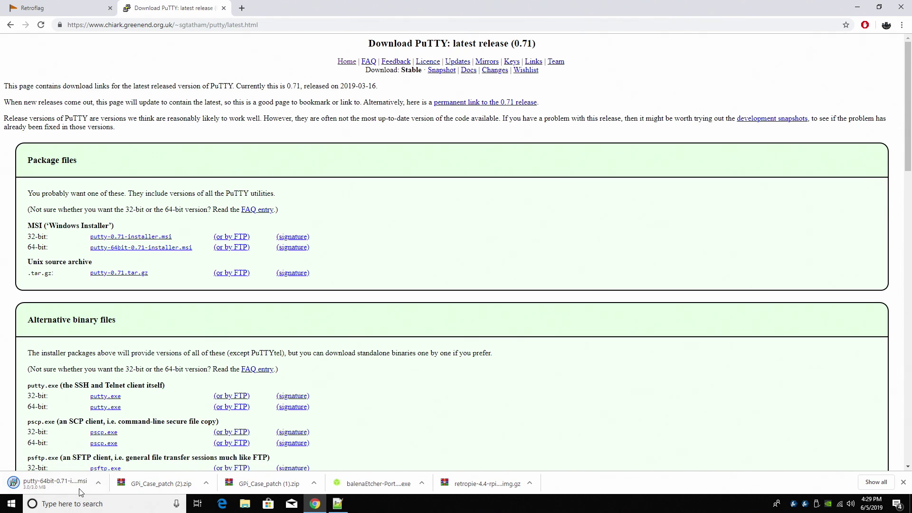
pyautogui.click(79, 493)
pyautogui.click(505, 326)
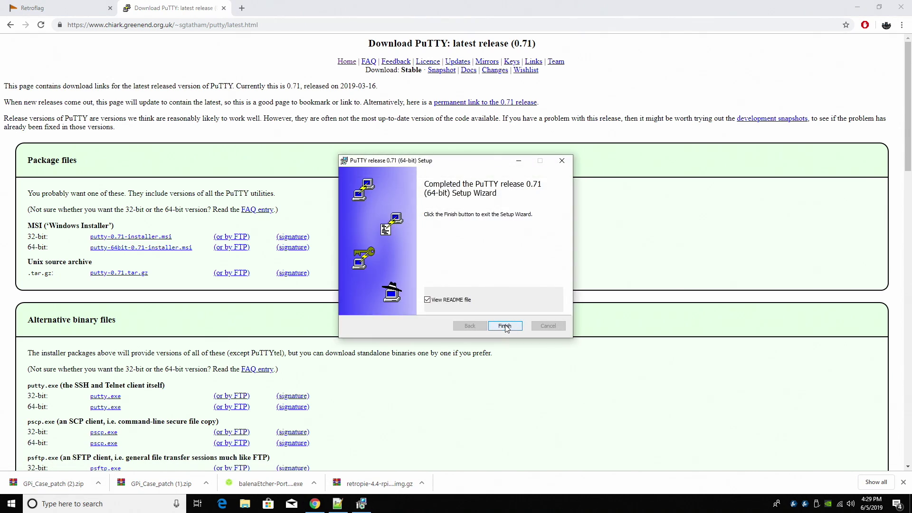
pyautogui.click(725, 324)
pyautogui.hotkey('ctrl', 'Tab')
pyautogui.hotkey('ctrl', 'Tab')
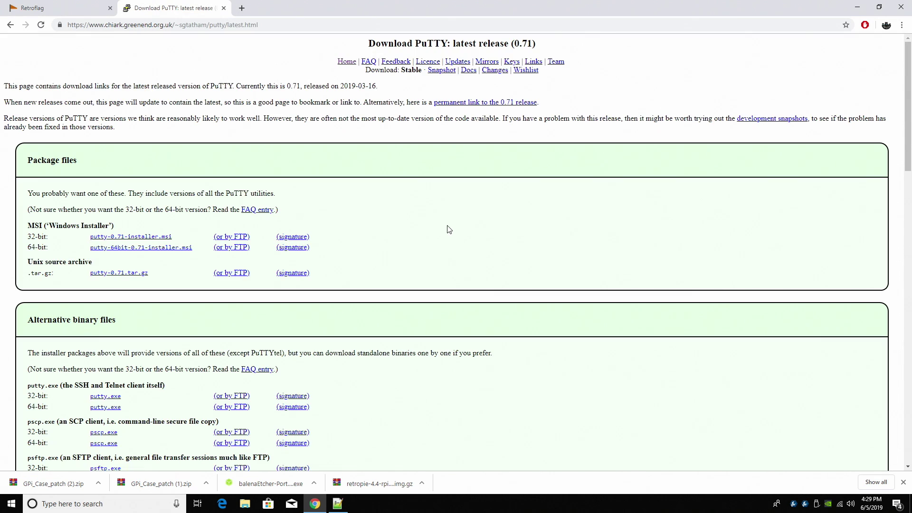
# Open RetroFlag's safe shutdown GitHub README, scroll to the GPi install command, and snap Chrome right.
pyautogui.click(67, 4)
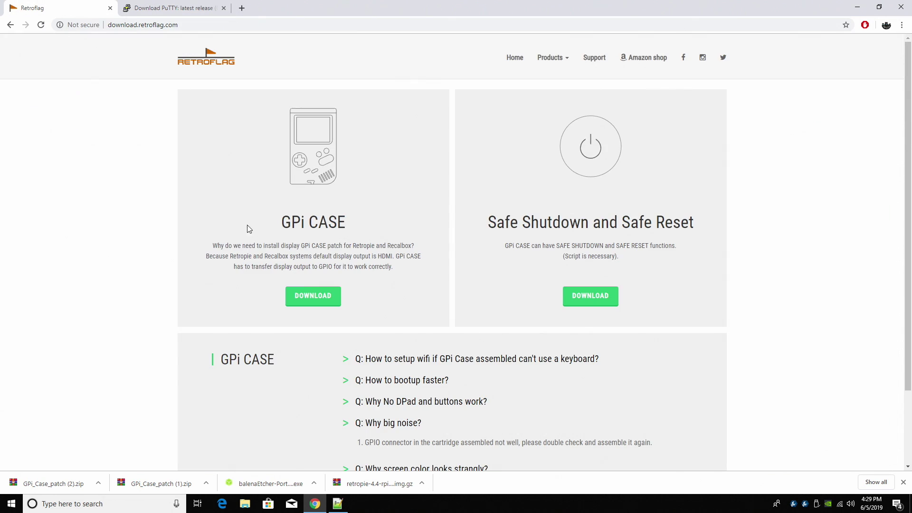
pyautogui.click(604, 308)
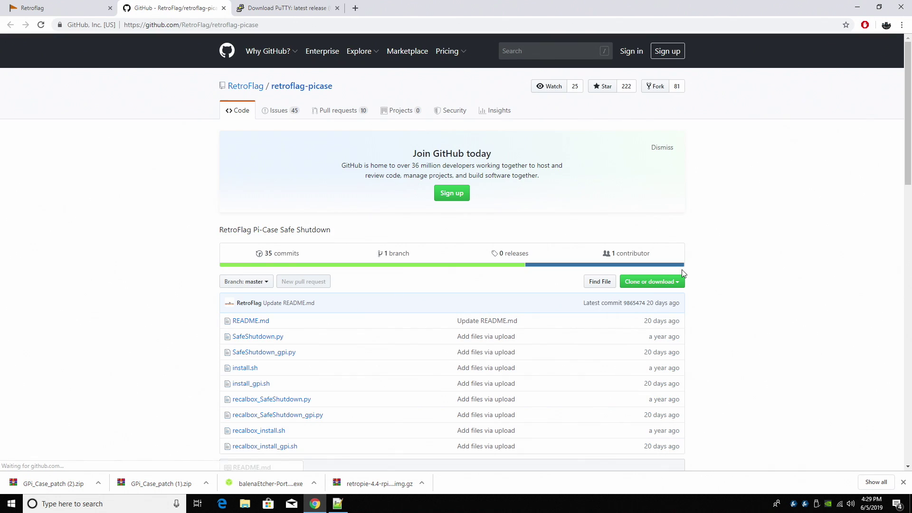
pyautogui.scroll(-9, 682, 271)
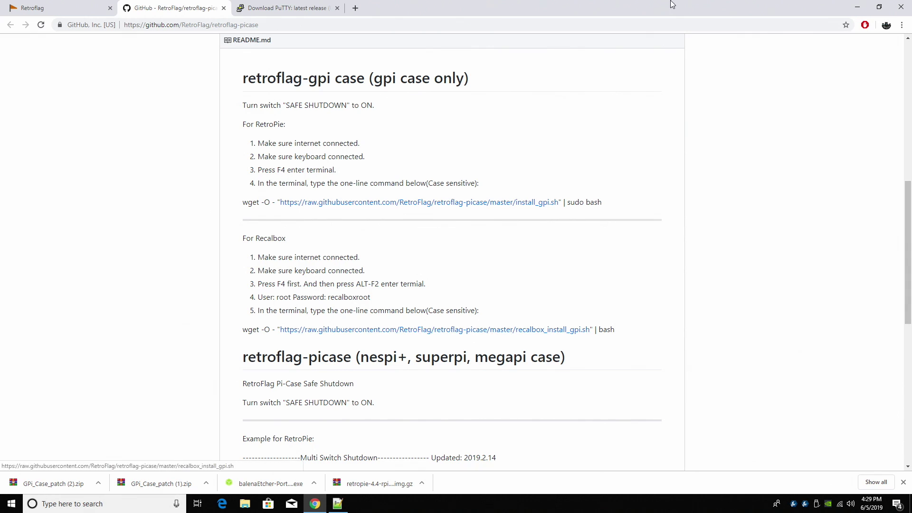
pyautogui.moveTo(673, 4); pyautogui.dragTo(910, 3)
pyautogui.click(73, 504)
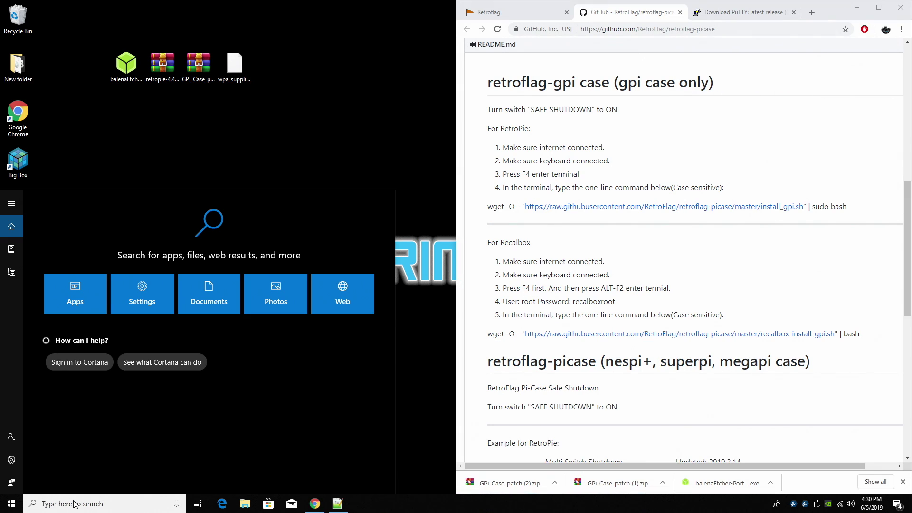
# Launch PuTTY, open an SSH connection to 192.168.1.63, and accept the host key.
pyautogui.write('pu')
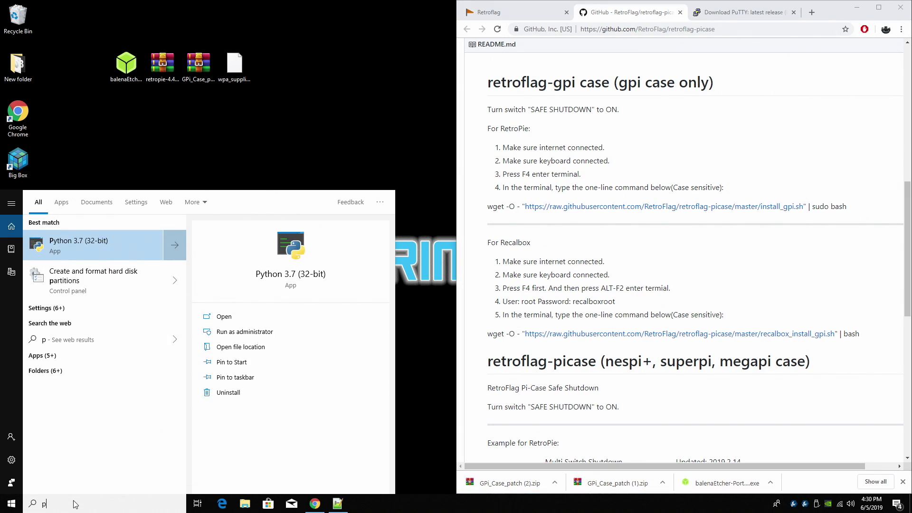
pyautogui.click(68, 254)
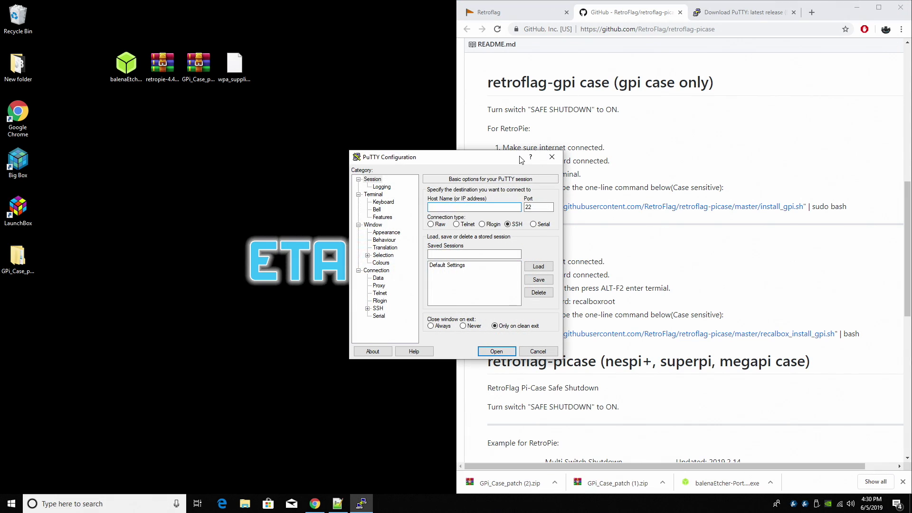
pyautogui.moveTo(466, 157); pyautogui.dragTo(297, 124)
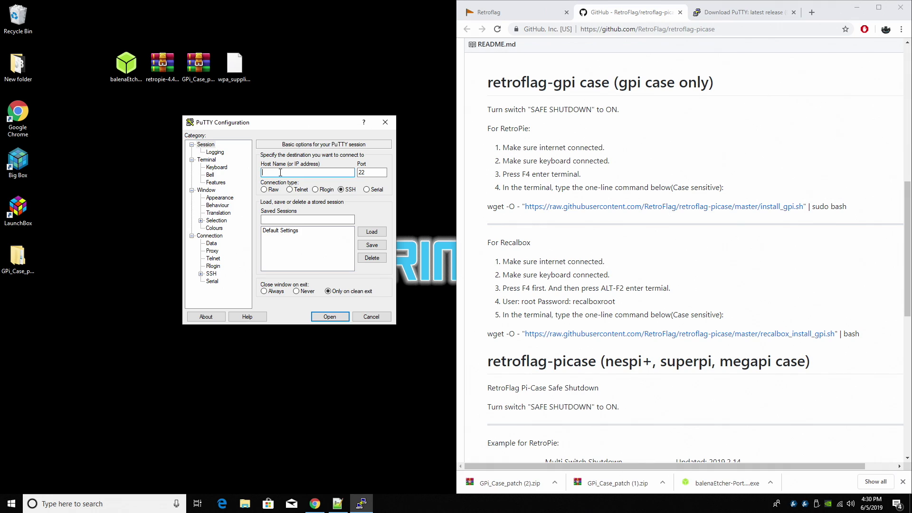
pyautogui.write('192.168.1.63')
pyautogui.click(330, 317)
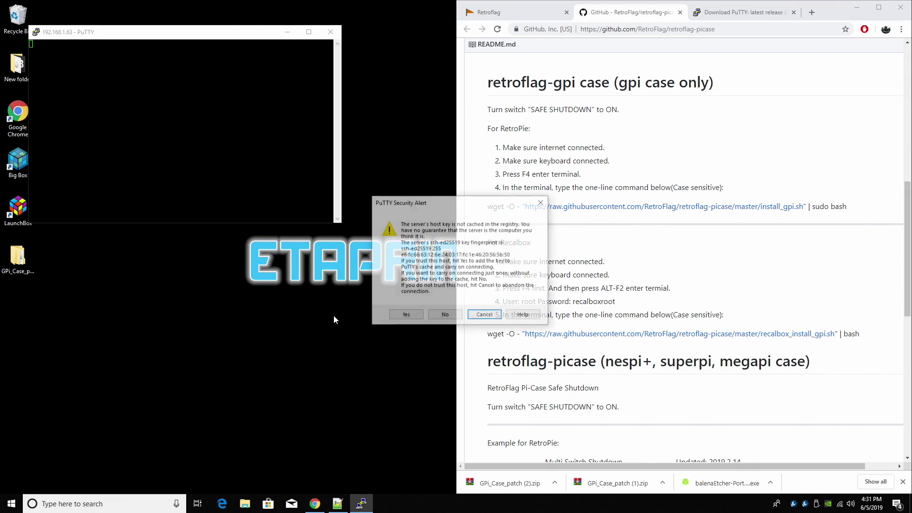
pyautogui.click(406, 313)
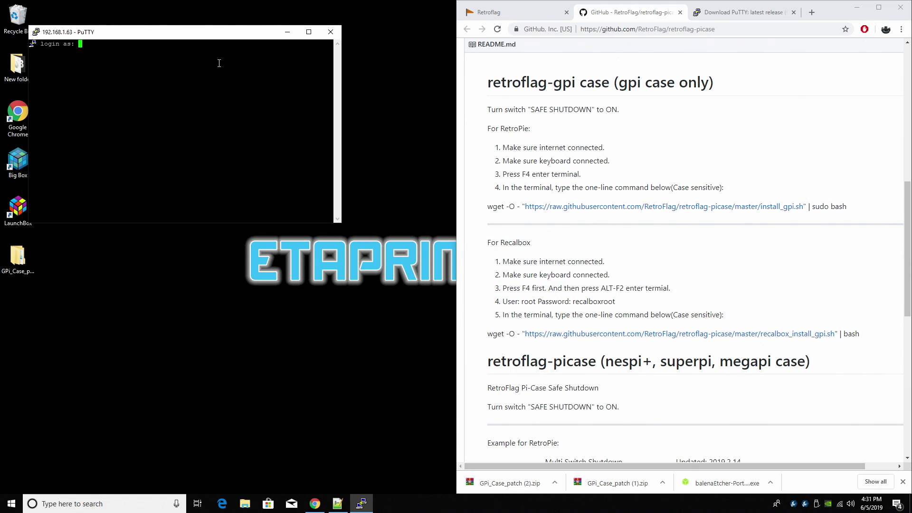
# Log in to the Pi as user 'pi'.
pyautogui.moveTo(170, 36); pyautogui.dragTo(301, 75)
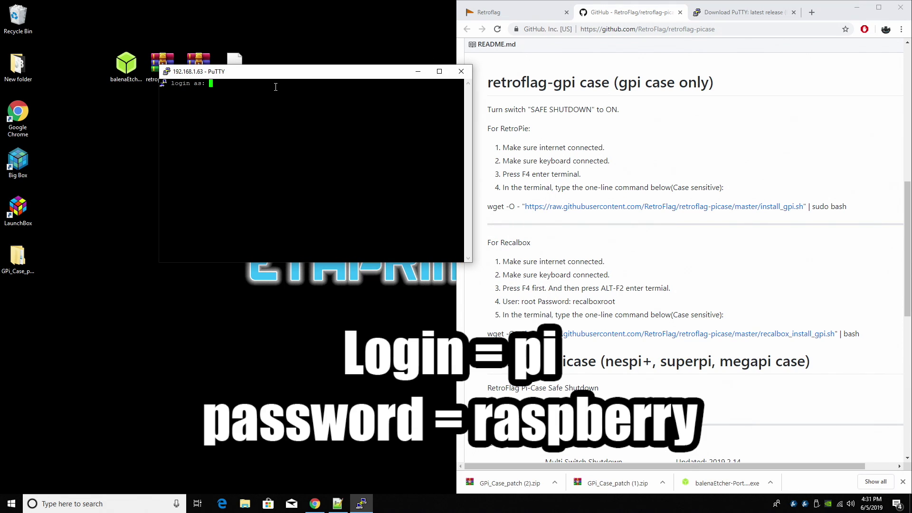
pyautogui.write('pi')
pyautogui.press('Return')
pyautogui.press('Return')
pyautogui.moveTo(333, 75); pyautogui.dragTo(263, 51)
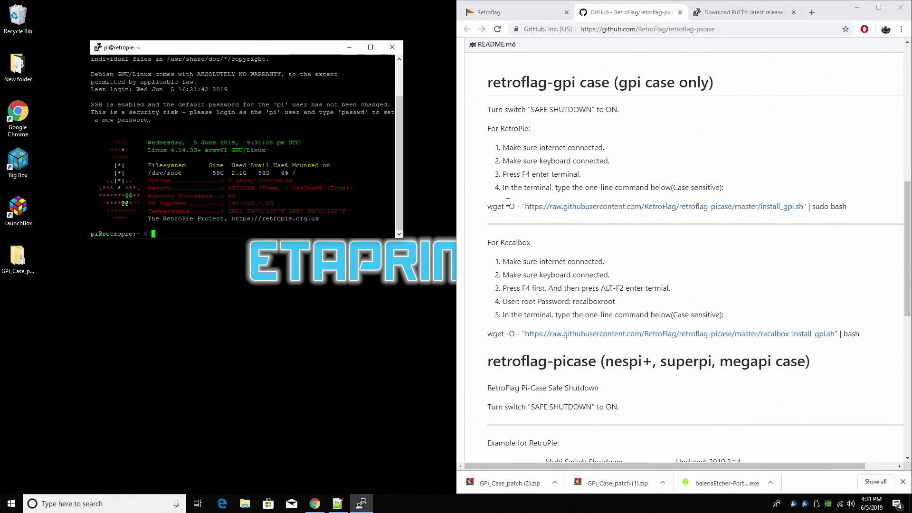
# Copy the wget install_gpi.sh command from GitHub, run it in PuTTY, and close PuTTY when the Pi reboots.
pyautogui.moveTo(488, 207); pyautogui.dragTo(845, 203)
pyautogui.rightClick(826, 210)
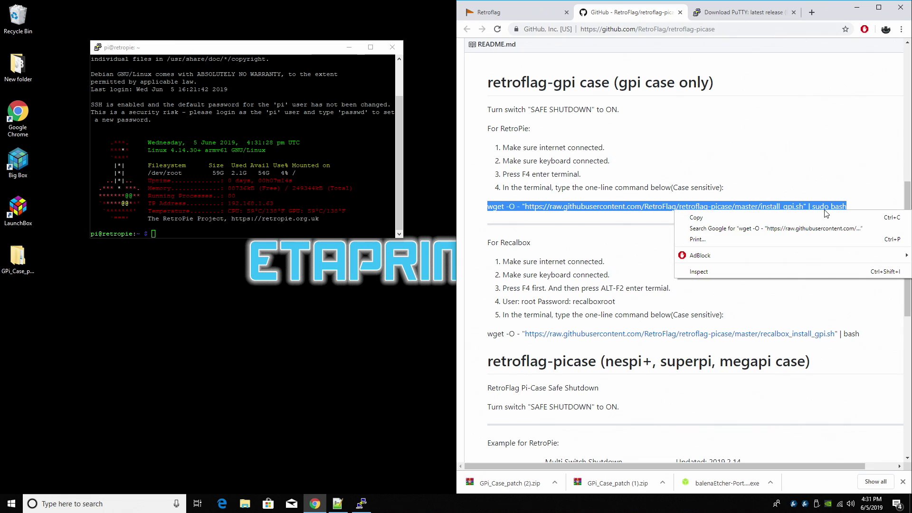
pyautogui.click(833, 218)
pyautogui.rightClick(191, 238)
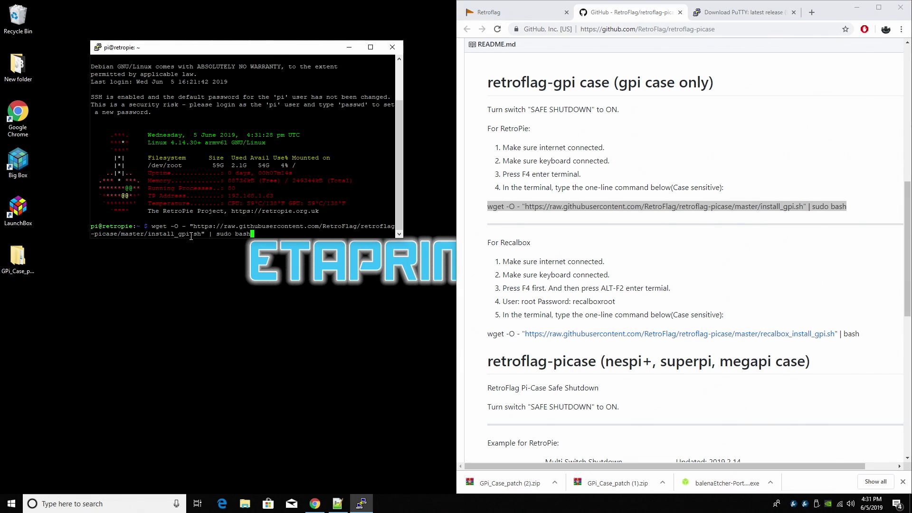
pyautogui.press('Return')
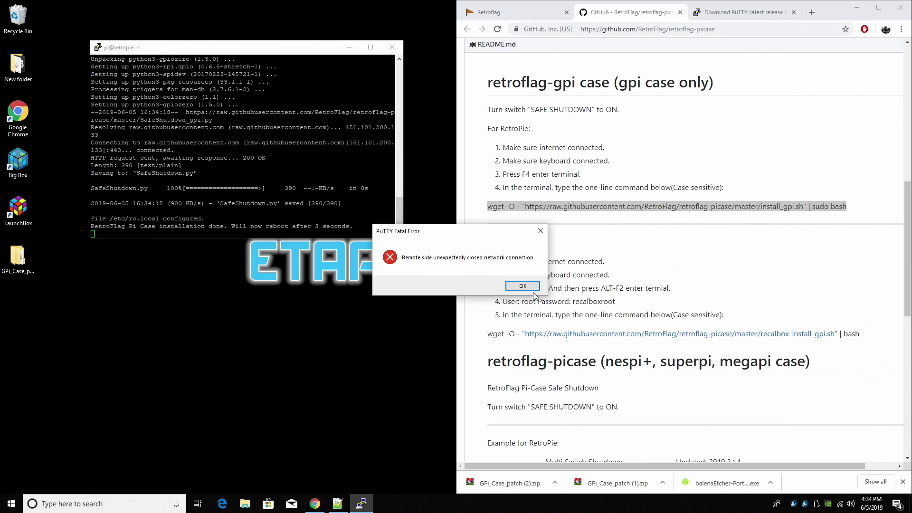
pyautogui.click(518, 286)
pyautogui.click(398, 51)
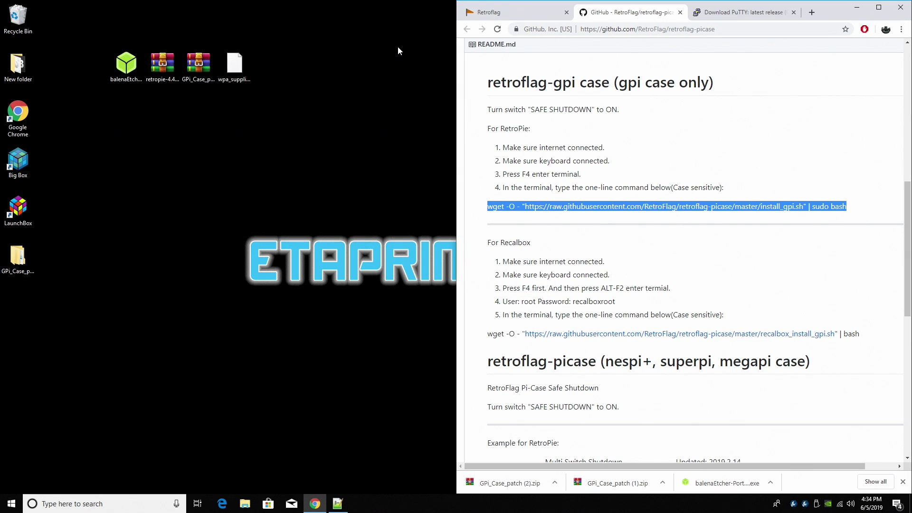